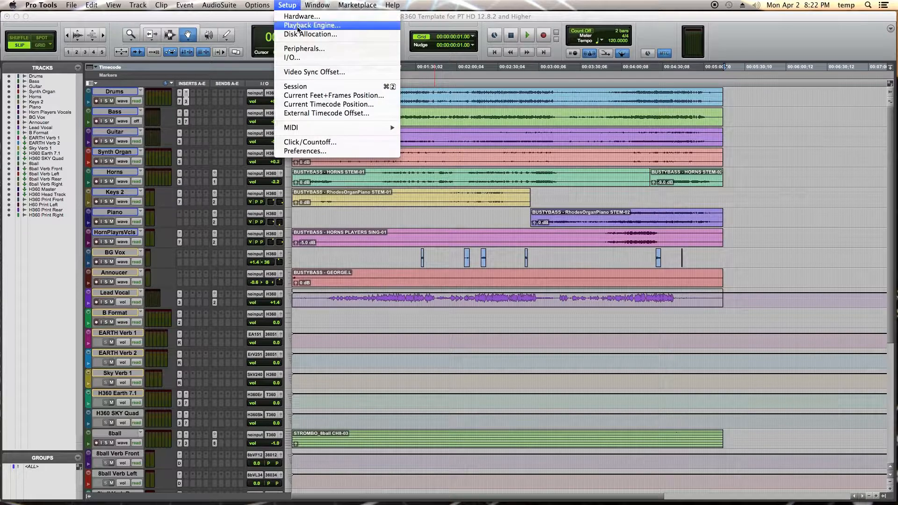
# Switch between the Mix and Edit windows and scroll through the session's tracks.
pyautogui.click(243, 106)
pyautogui.press('super+equal')
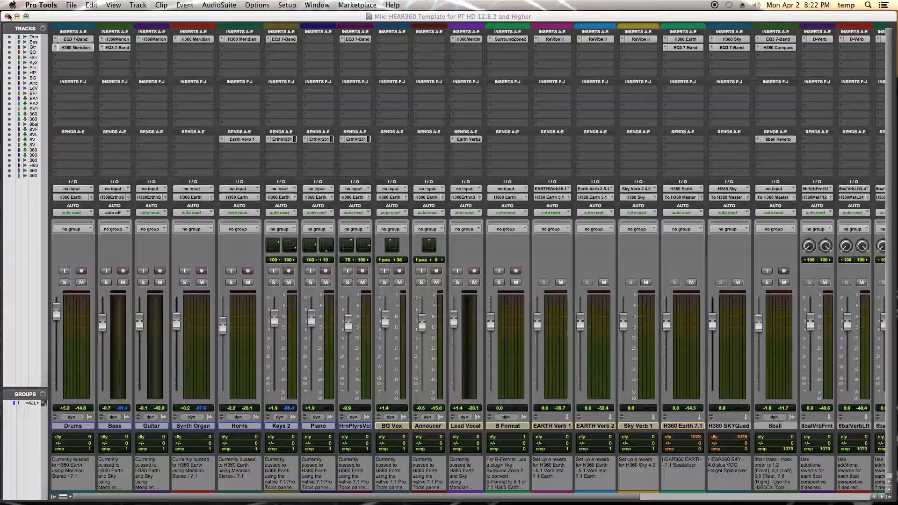
pyautogui.press('super+equal')
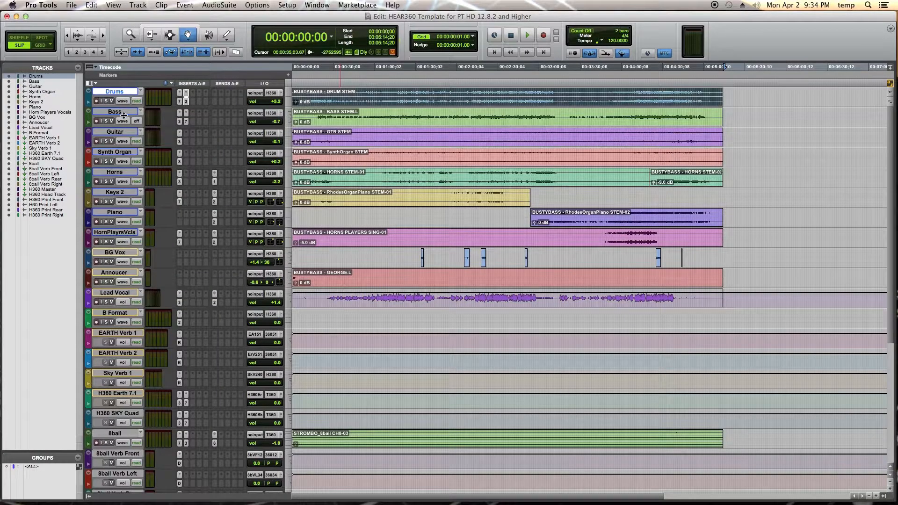
pyautogui.hotkey('ctrl', 'alt', 'Down')
pyautogui.hotkey('ctrl', 'alt', 'Down')
pyautogui.scroll(-15, 123, 129)
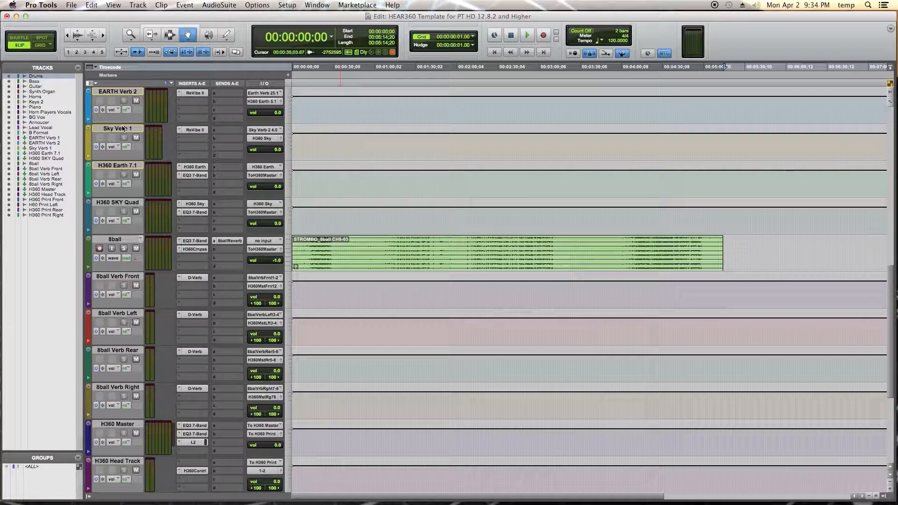
pyautogui.scroll(-5, 122, 128)
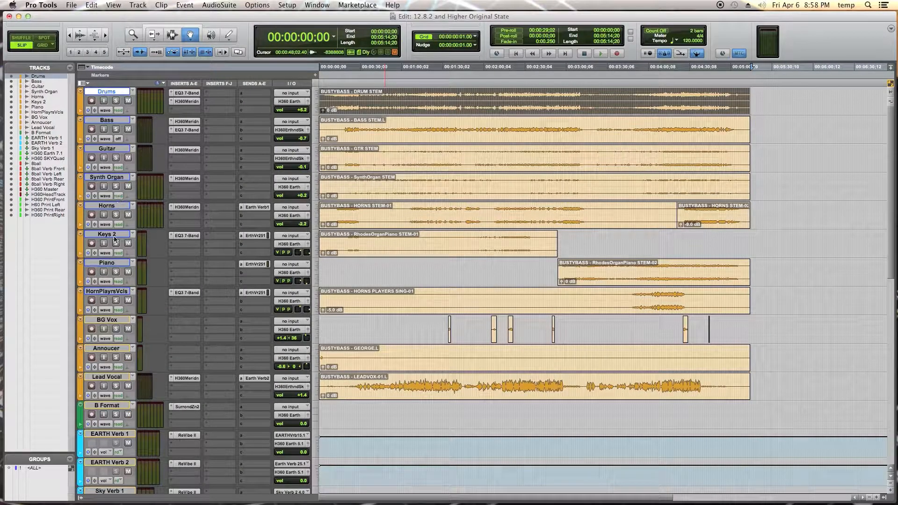
pyautogui.scroll(-3, 110, 330)
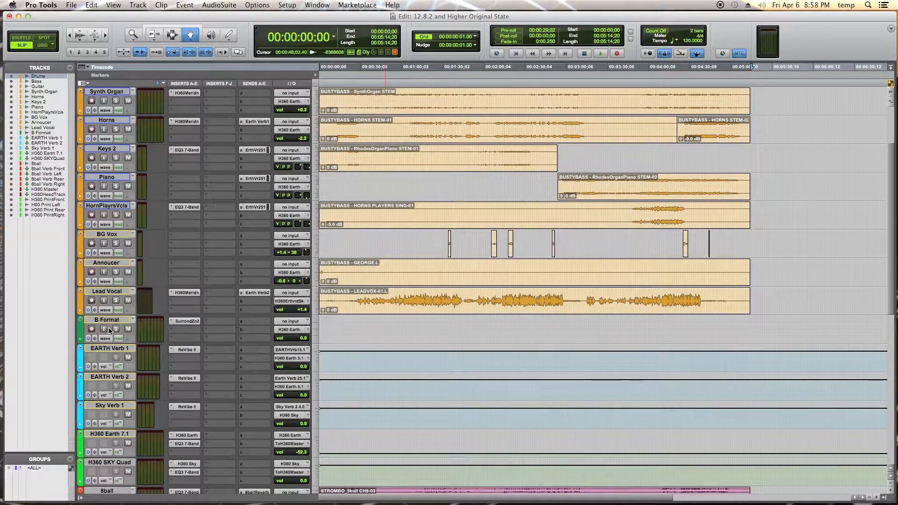
# Select the EARTH Verb 1, EARTH Verb 2 and Sky Verb 1 reverb tracks, then the H360 spatializer tracks.
pyautogui.click(115, 349)
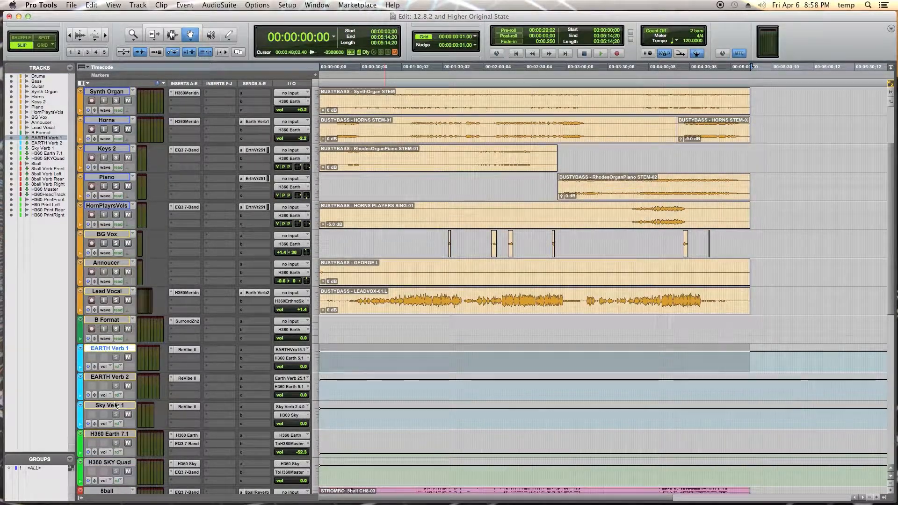
pyautogui.keyDown('shift'); pyautogui.click(115, 405); pyautogui.keyUp('shift')
pyautogui.scroll(-5, 115, 405)
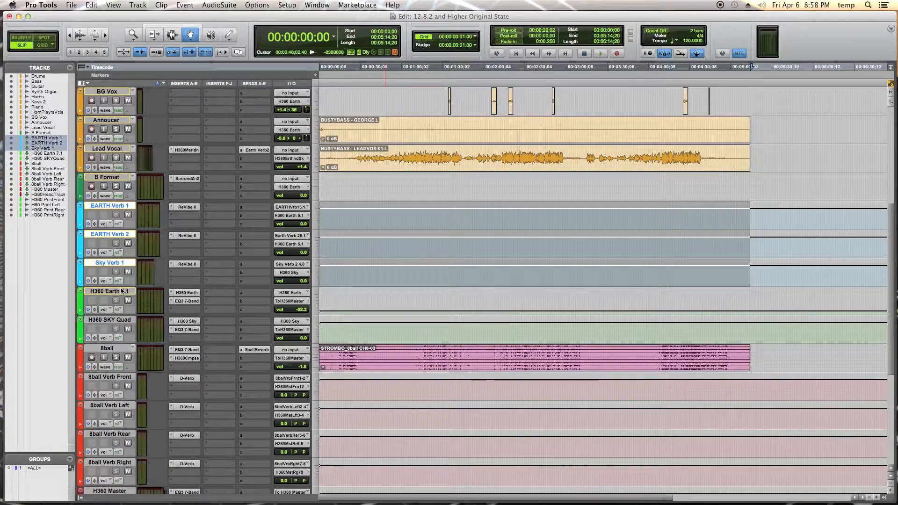
pyautogui.click(121, 291)
pyautogui.keyDown('shift'); pyautogui.click(117, 321); pyautogui.keyUp('shift')
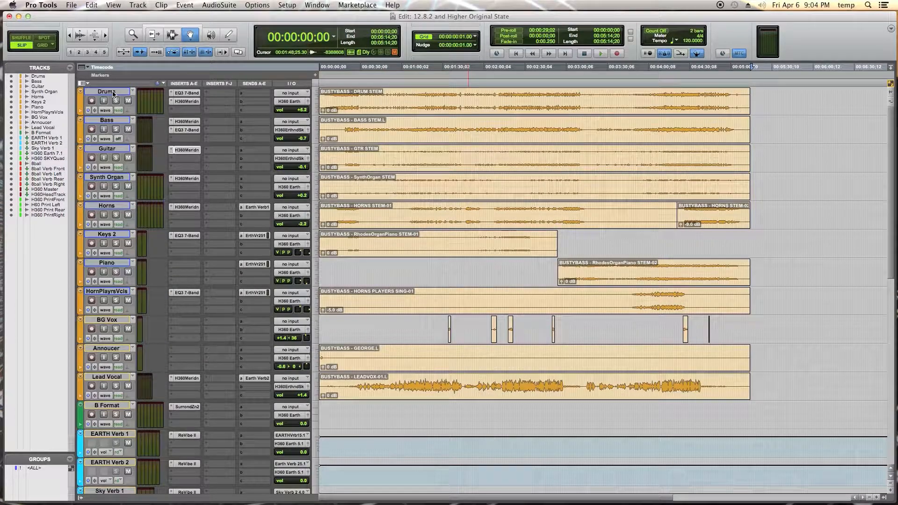
# Open I/O Setup and review the 7.1 output path and the H360 Earth and Sky bus sub-paths.
pyautogui.click(286, 5)
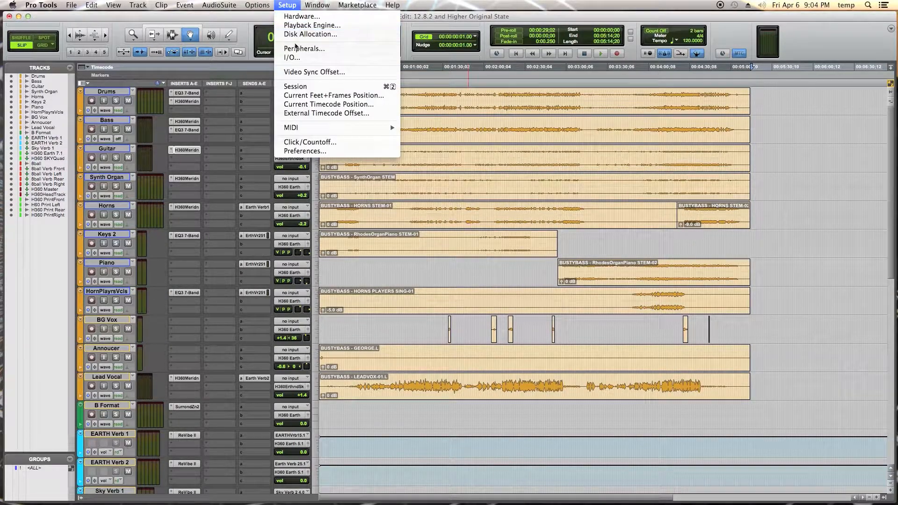
pyautogui.click(293, 57)
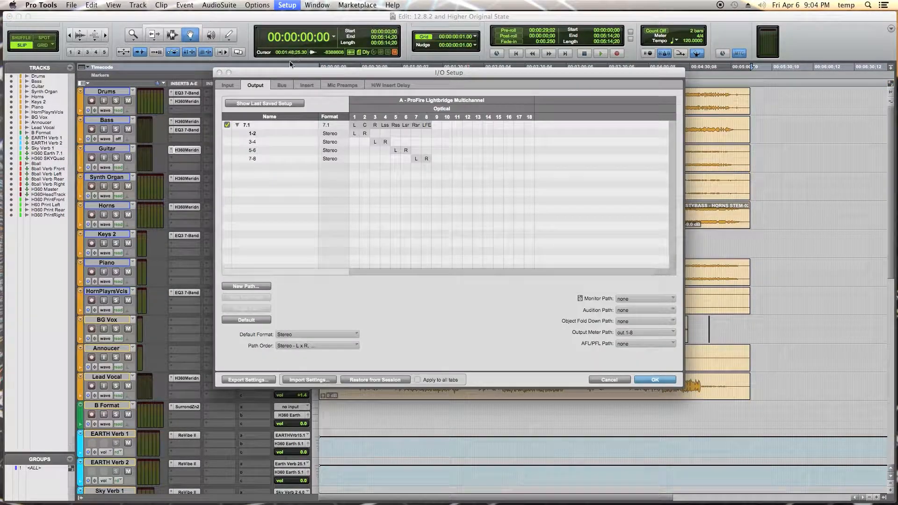
pyautogui.click(255, 124)
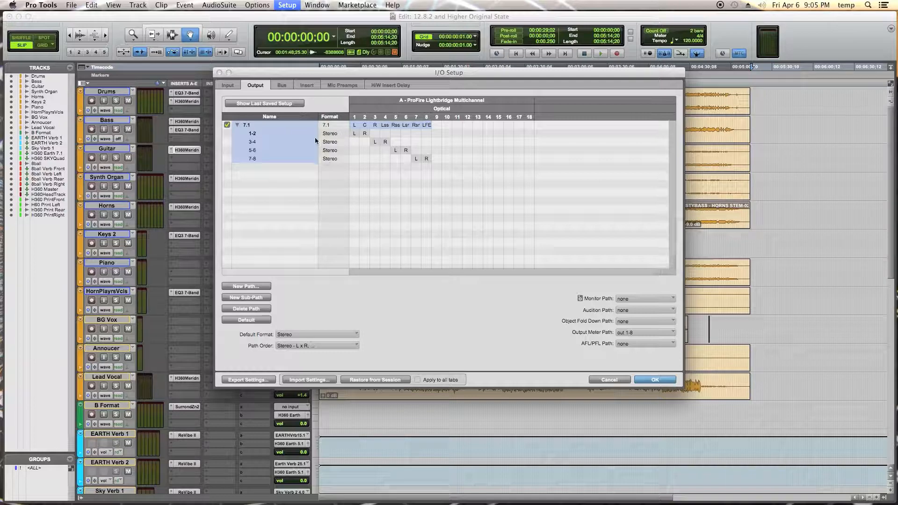
pyautogui.click(283, 85)
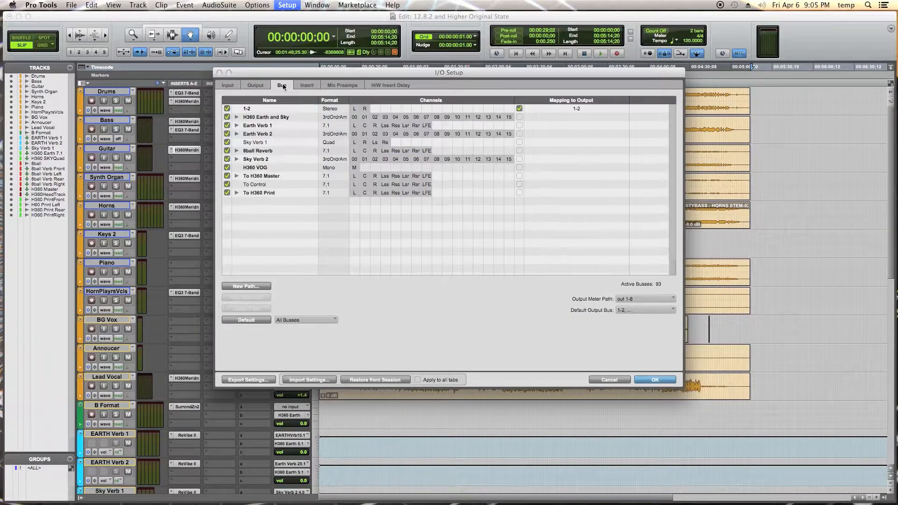
pyautogui.click(243, 117)
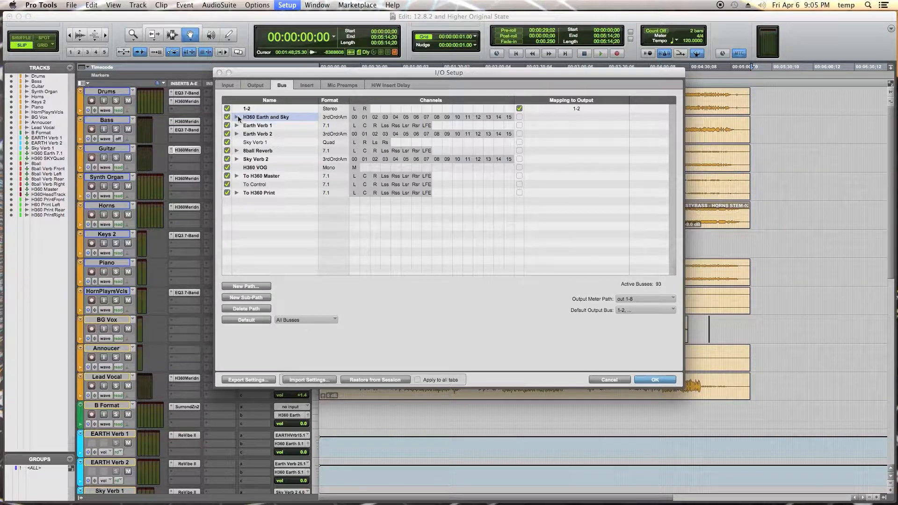
pyautogui.click(237, 118)
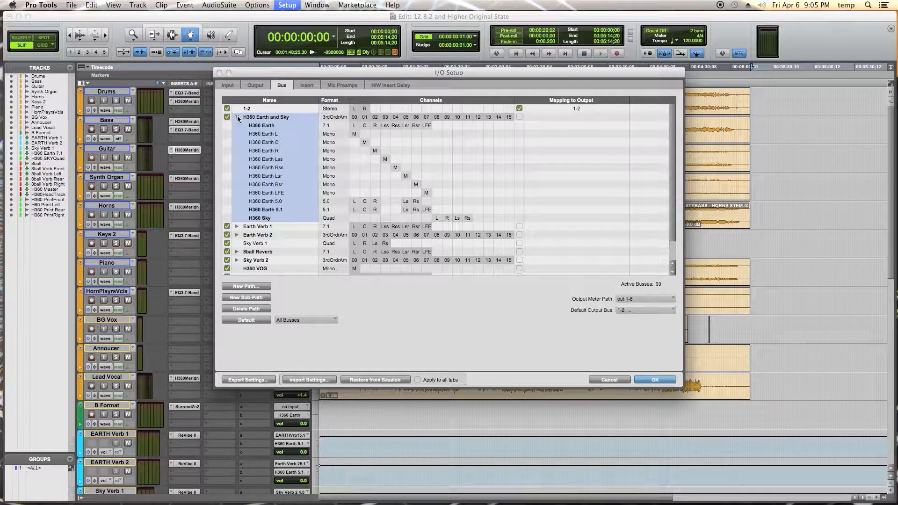
pyautogui.click(238, 116)
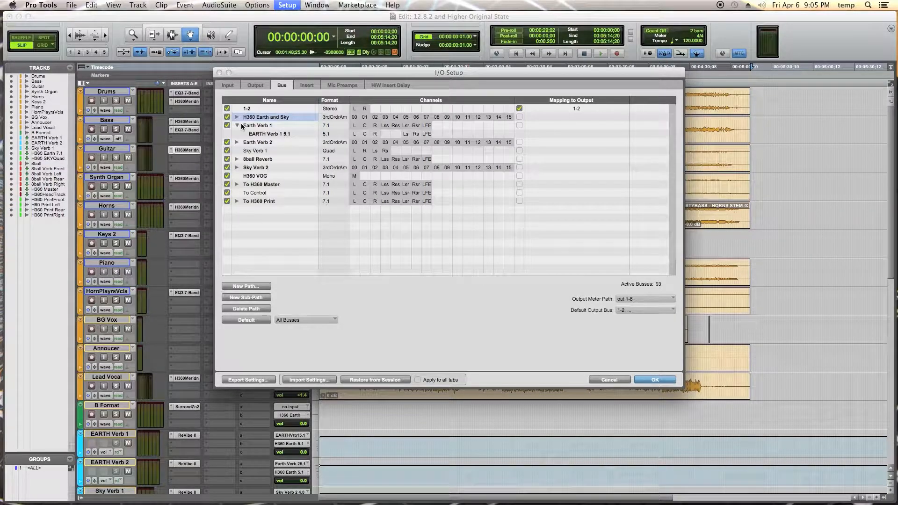
# Create a new 7.1 bus path named EARTH PT11.
pyautogui.click(261, 286)
pyautogui.click(425, 173)
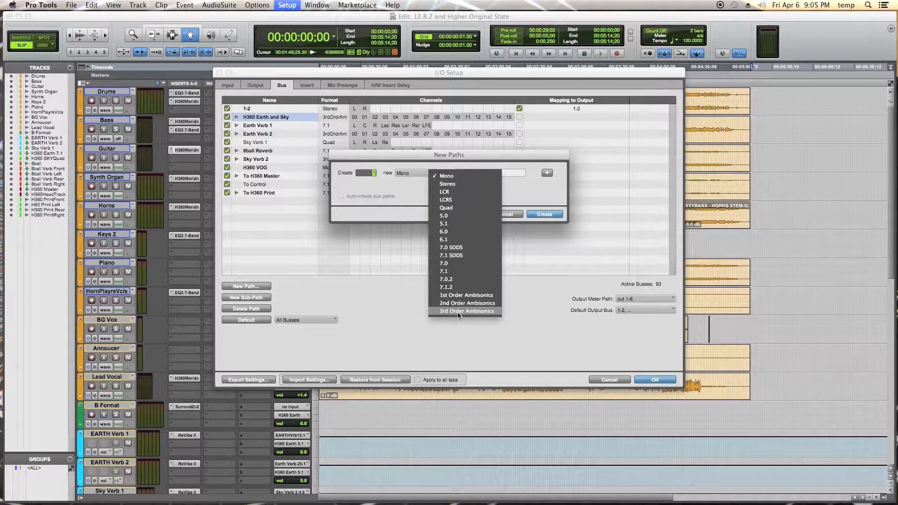
pyautogui.click(456, 271)
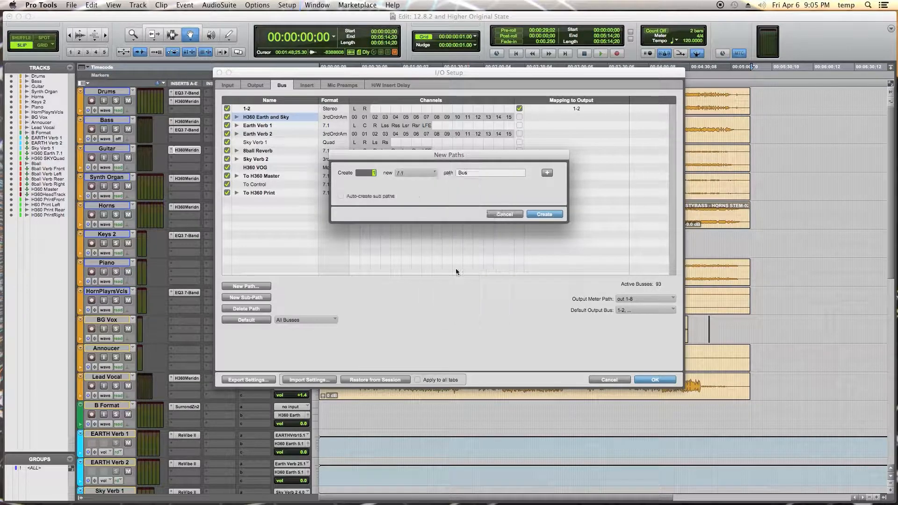
pyautogui.doubleClick(470, 174)
pyautogui.write('EARTH')
pyautogui.press('super+z')
pyautogui.write('H PT11')
pyautogui.press('Return')
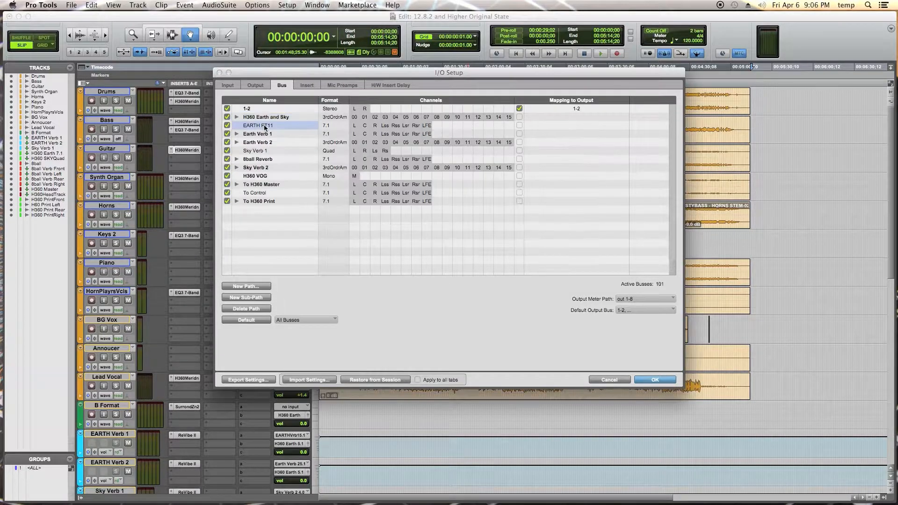
# Create another new bus path named SKY PT11.
pyautogui.click(249, 287)
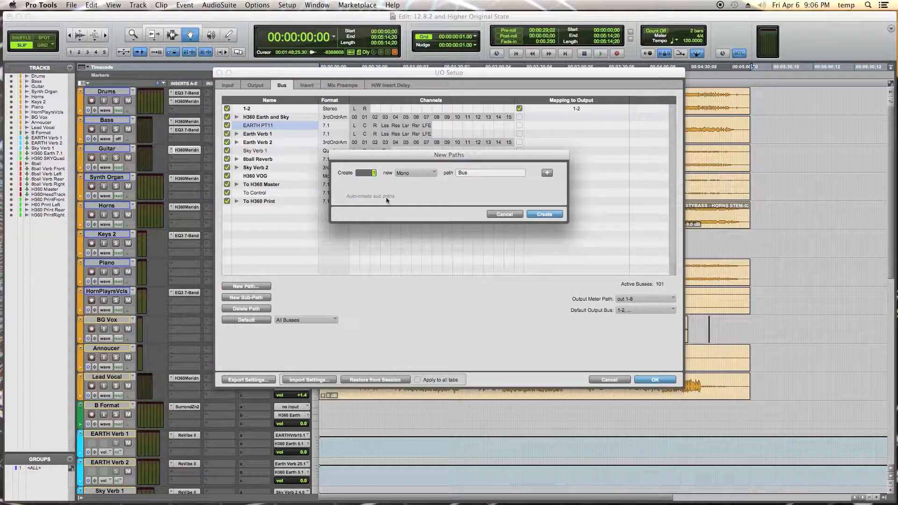
pyautogui.click(414, 172)
pyautogui.click(431, 203)
pyautogui.click(479, 174)
pyautogui.write('SKY PT11')
pyautogui.press('Return')
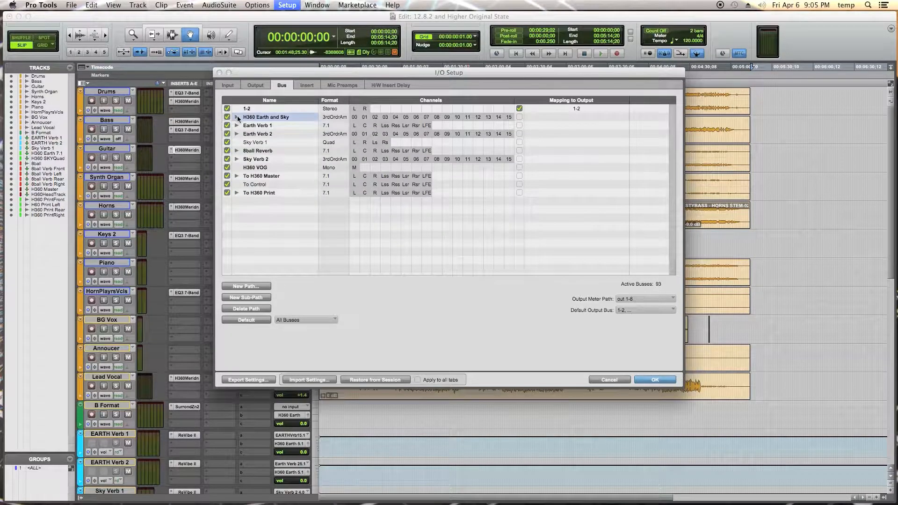
# Expand and collapse the Earth Verb 1, Earth Verb 2 and 8ball Reverb buses to inspect their sub-paths.
pyautogui.click(242, 126)
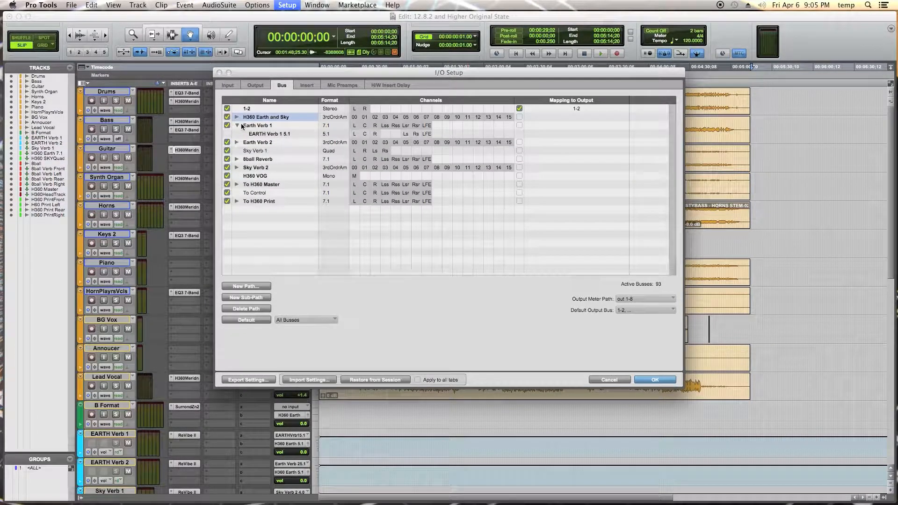
pyautogui.click(242, 125)
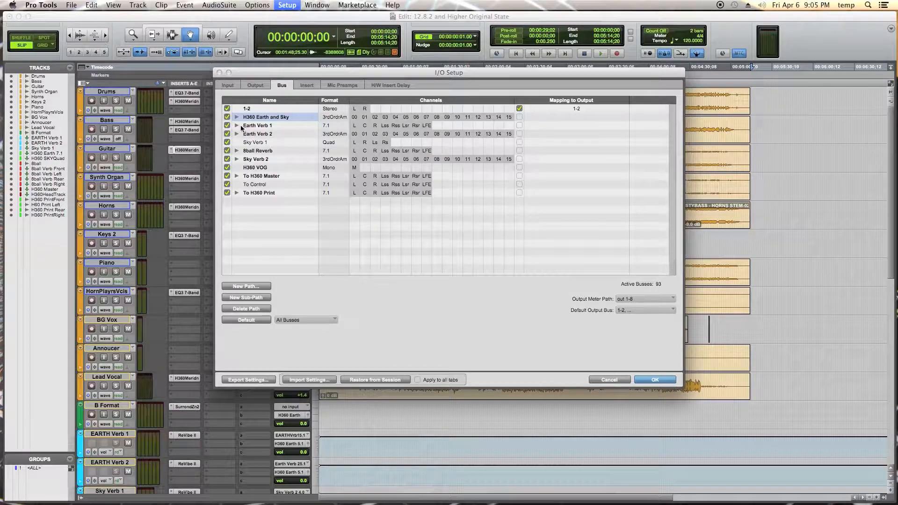
pyautogui.click(238, 133)
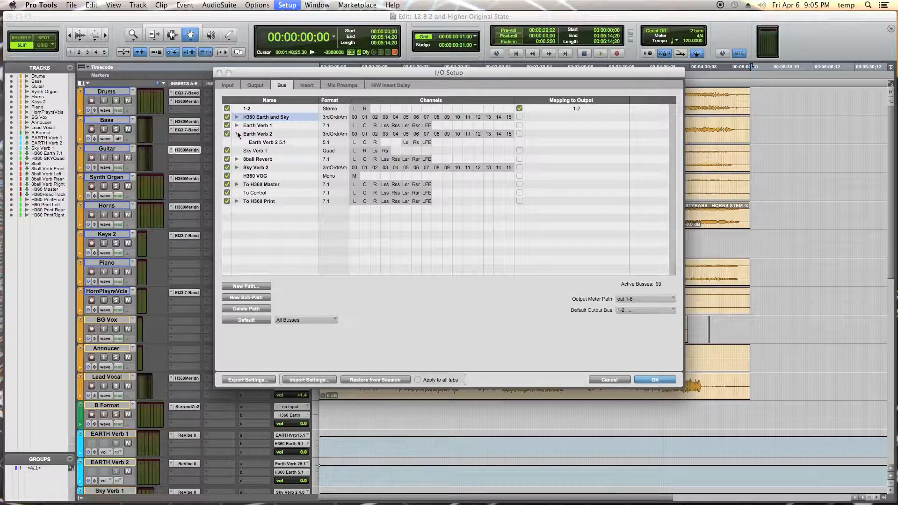
pyautogui.click(238, 134)
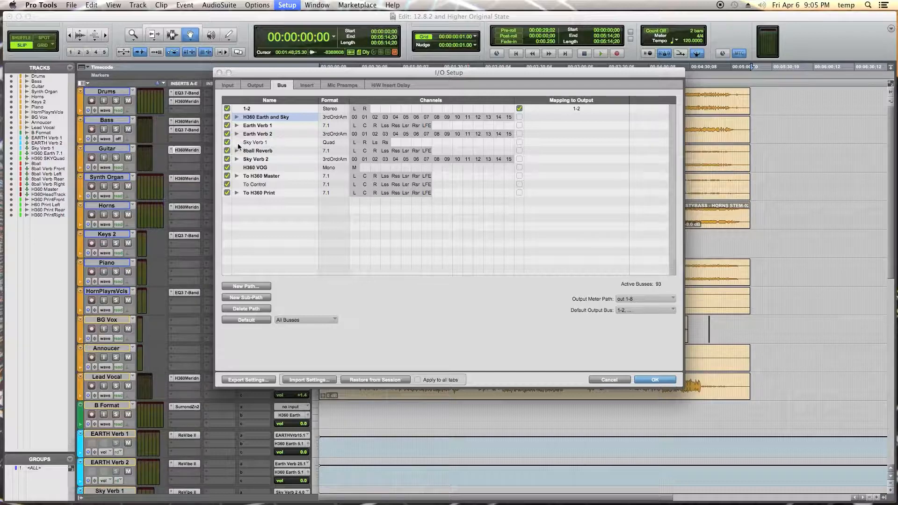
pyautogui.click(237, 151)
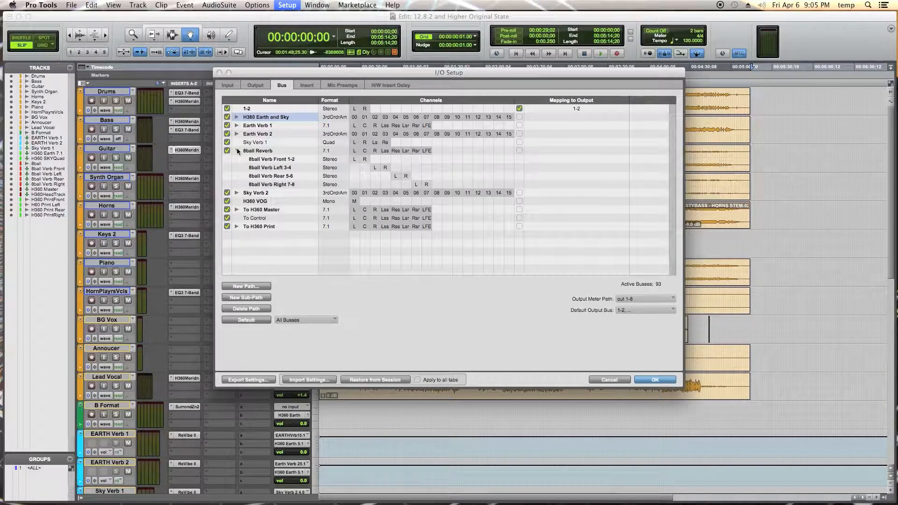
pyautogui.click(237, 151)
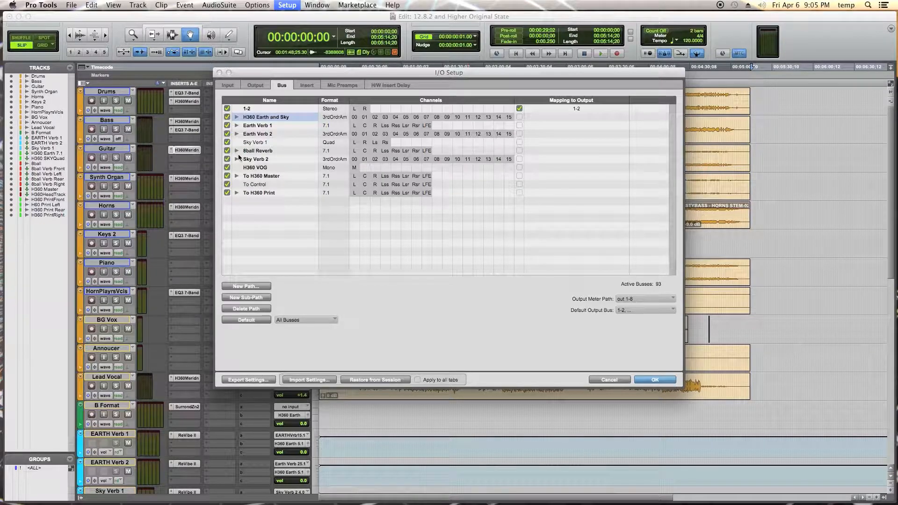
# Expand and collapse the Sky Verb 2, To H360 Master and To H360 Print buses to inspect their sub-paths.
pyautogui.click(238, 159)
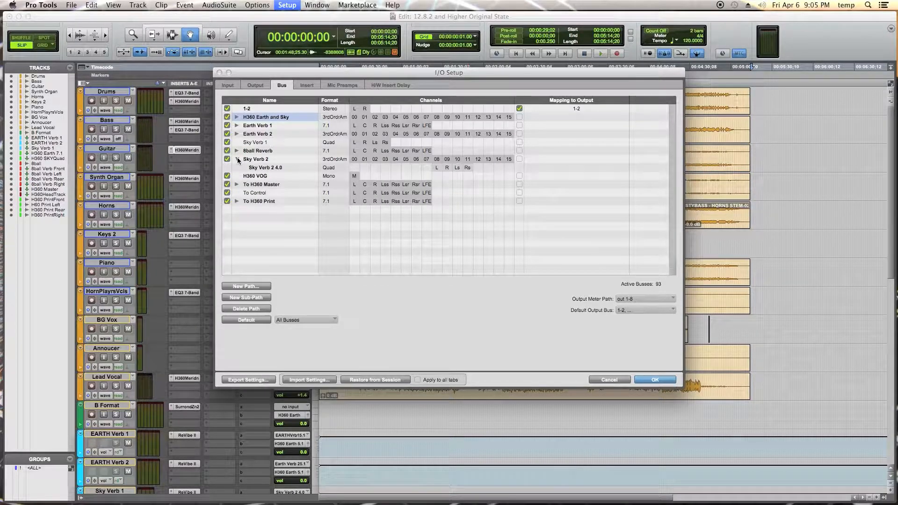
pyautogui.click(237, 159)
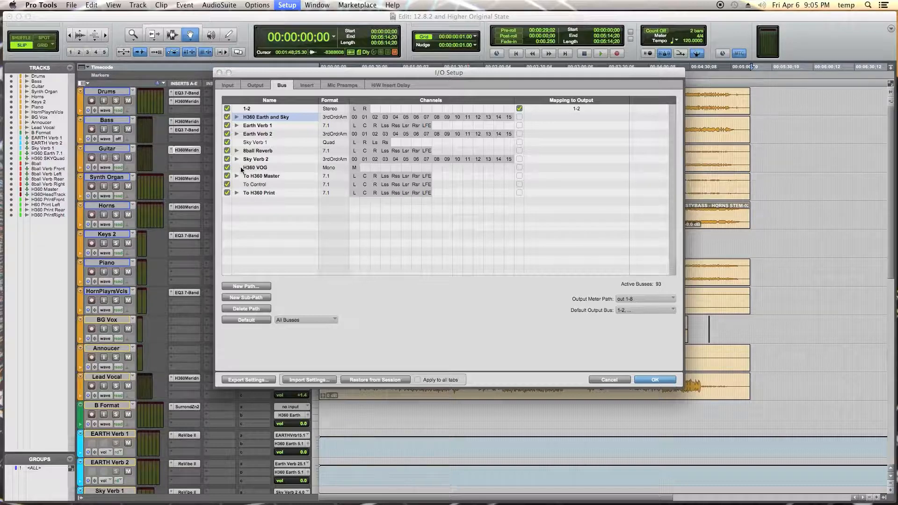
pyautogui.click(237, 176)
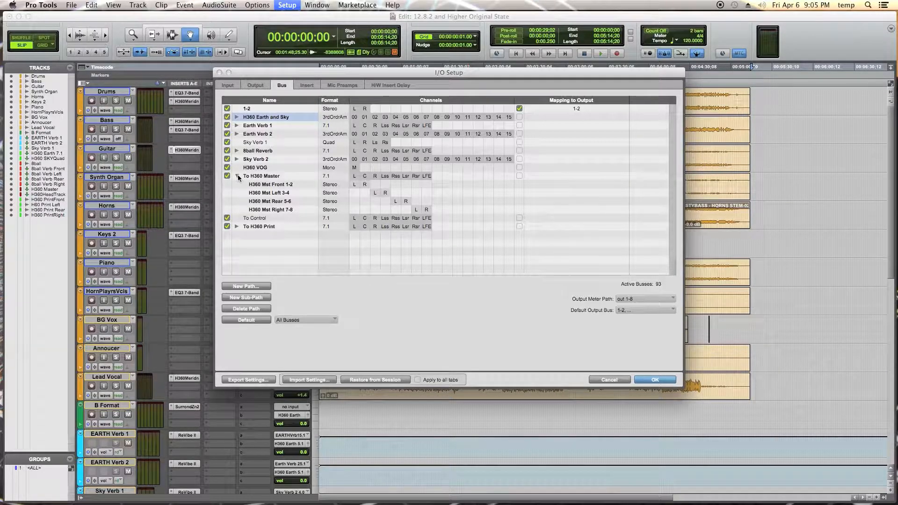
pyautogui.click(237, 176)
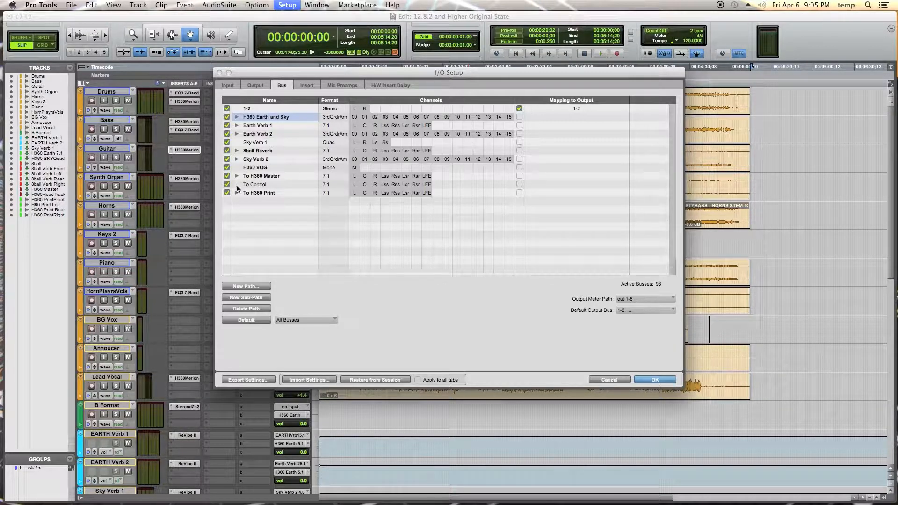
pyautogui.click(237, 193)
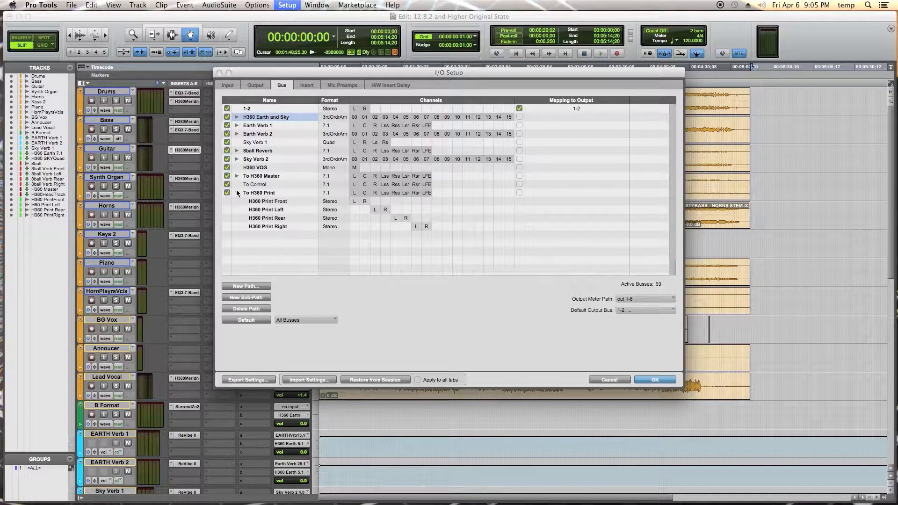
pyautogui.click(237, 193)
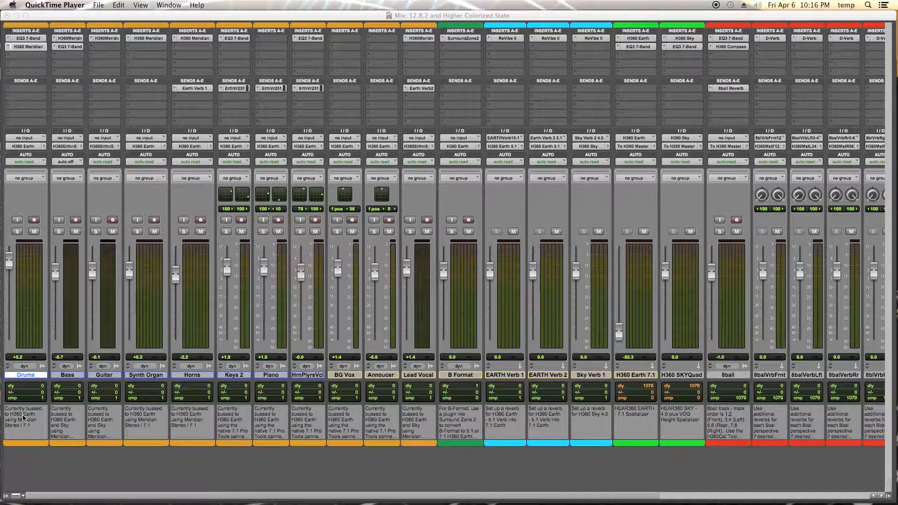
# Read the Drums track's comments and open its H360 Meridian plug-in.
pyautogui.click(30, 377)
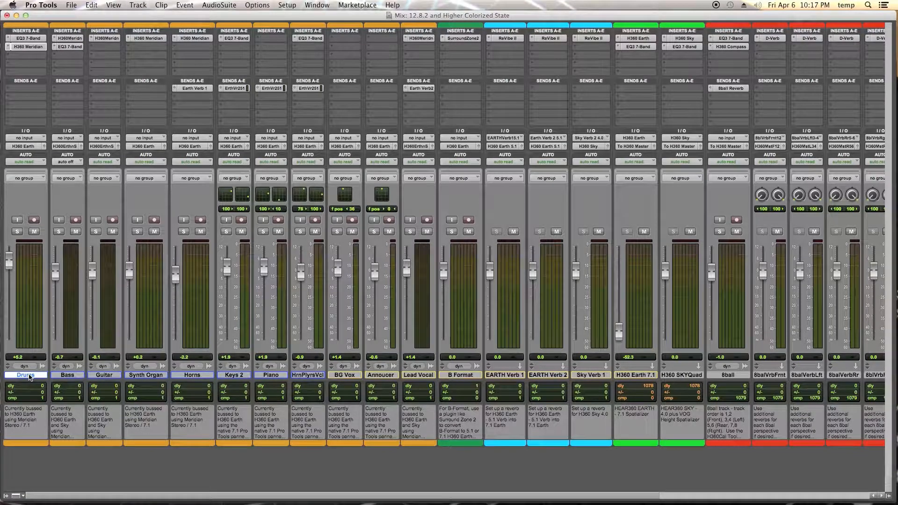
pyautogui.click(45, 426)
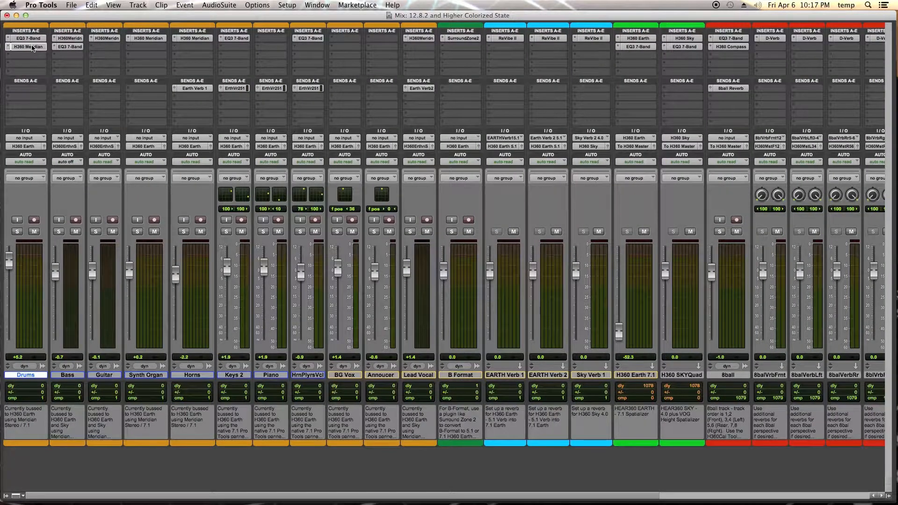
pyautogui.click(32, 47)
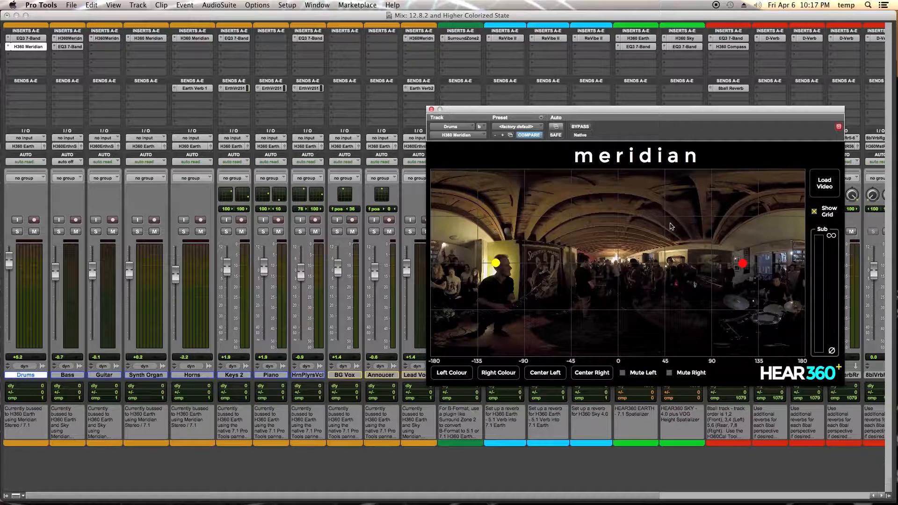
# Toggle the Meridian plug-in's grid off and back on, then close the plug-in window.
pyautogui.click(815, 212)
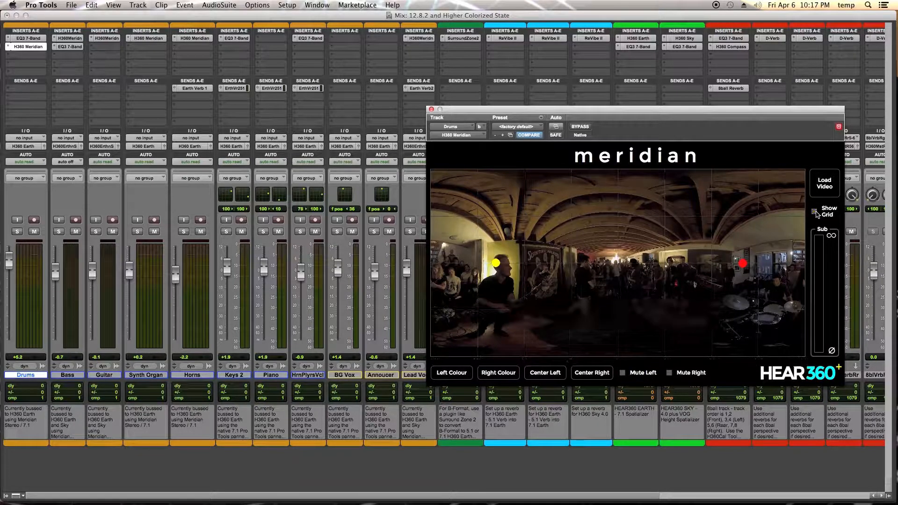
pyautogui.click(816, 212)
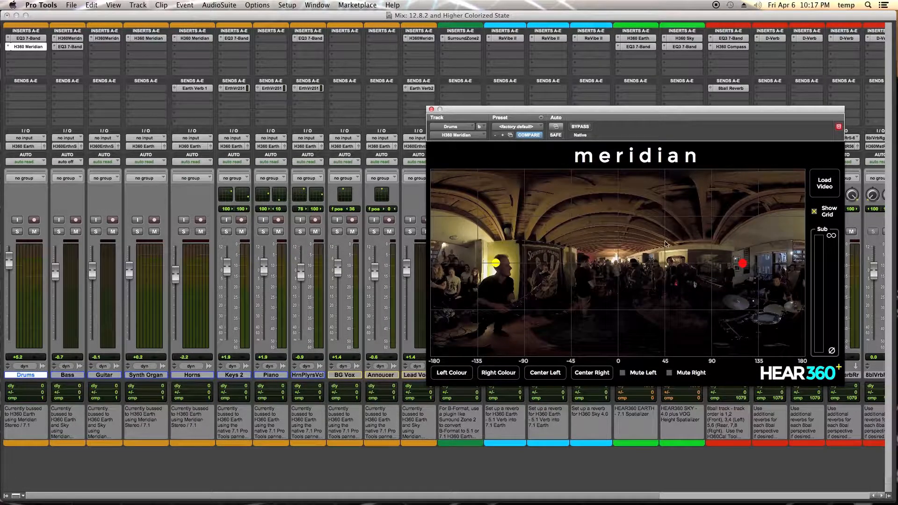
pyautogui.moveTo(496, 263)
pyautogui.mouseDown()
pyautogui.moveTo(473, 214)
pyautogui.moveTo(493, 230)
pyautogui.moveTo(495, 263)
pyautogui.mouseUp()
pyautogui.click(431, 109)
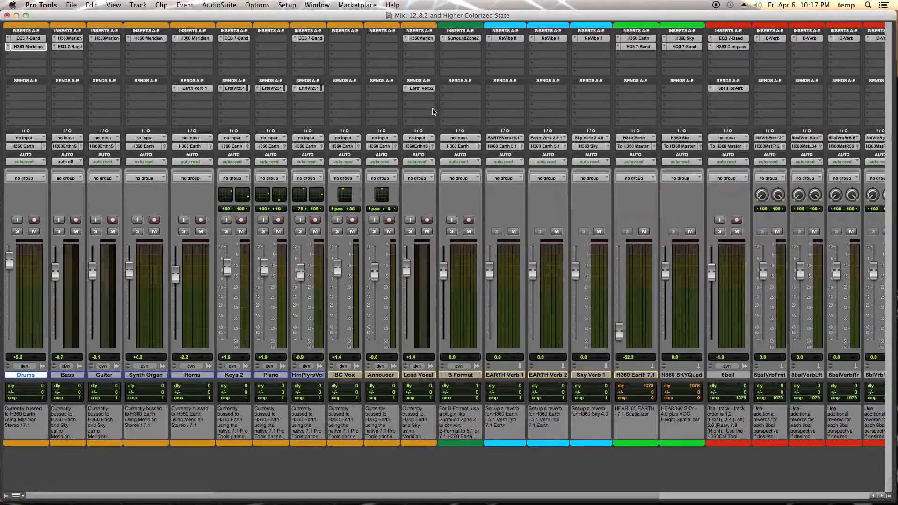
# Inspect the output bus assignments of the Drums and Bass tracks.
pyautogui.click(27, 147)
pyautogui.moveTo(46, 155)
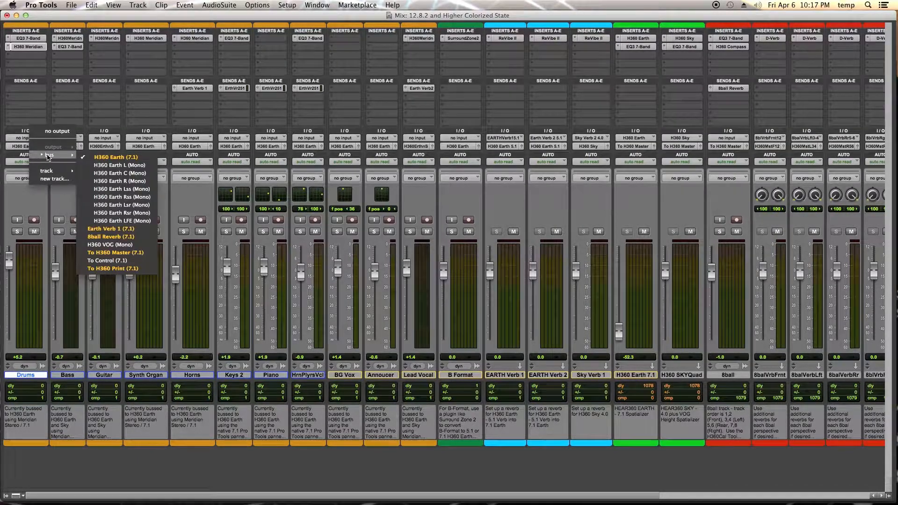
pyautogui.click(91, 157)
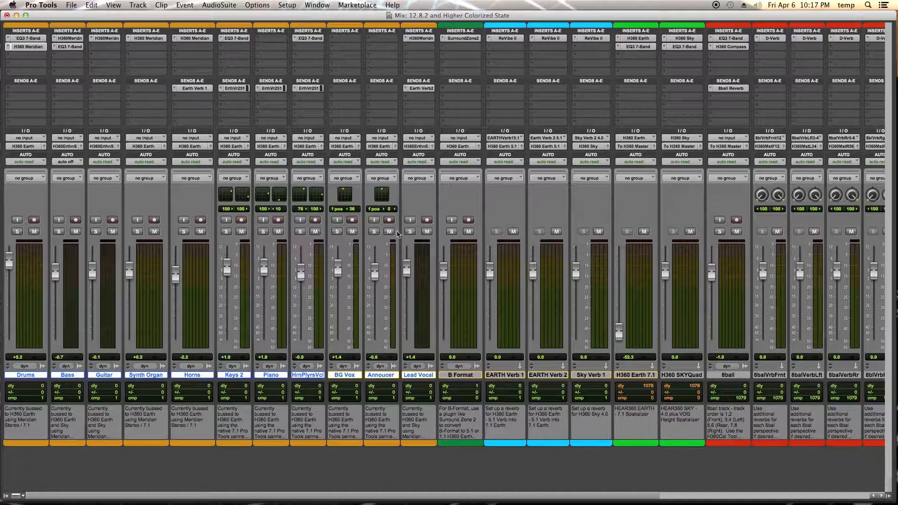
pyautogui.click(28, 146)
pyautogui.moveTo(37, 157)
pyautogui.click(106, 157)
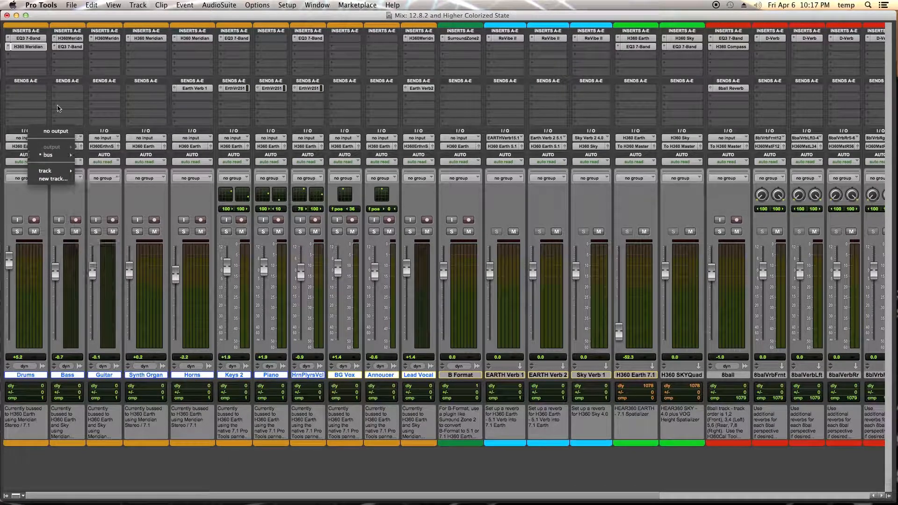
pyautogui.click(69, 145)
pyautogui.moveTo(91, 154)
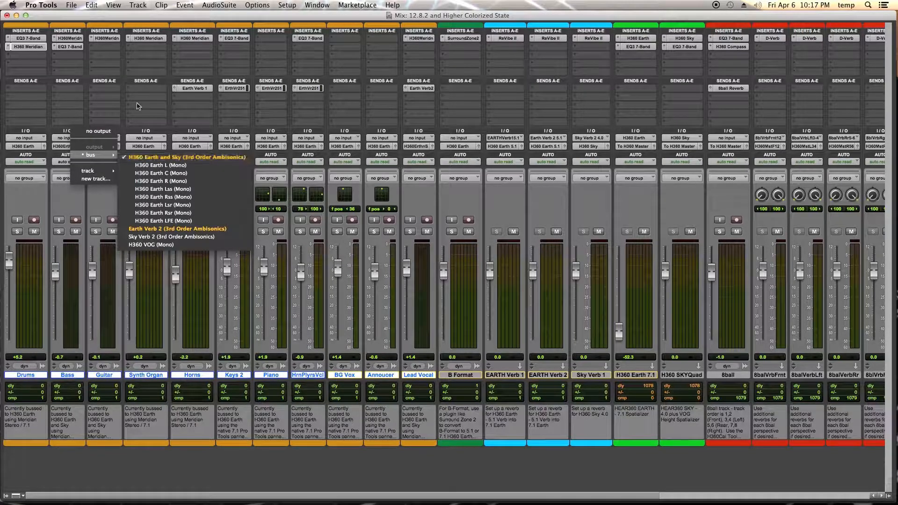
pyautogui.click(141, 157)
# Open the Keys 2 output panner and the Synth Organ's Meridian plug-in, turn on its grid, then close both windows.
pyautogui.click(247, 147)
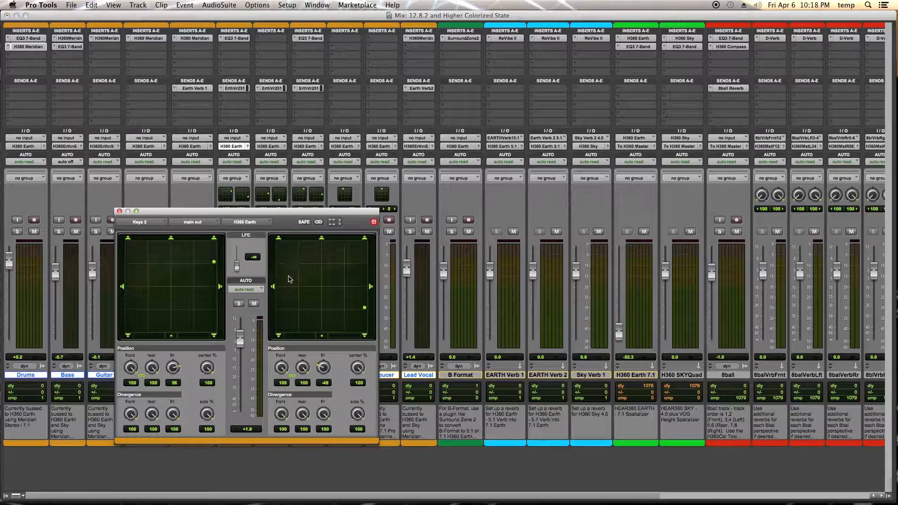
pyautogui.click(152, 39)
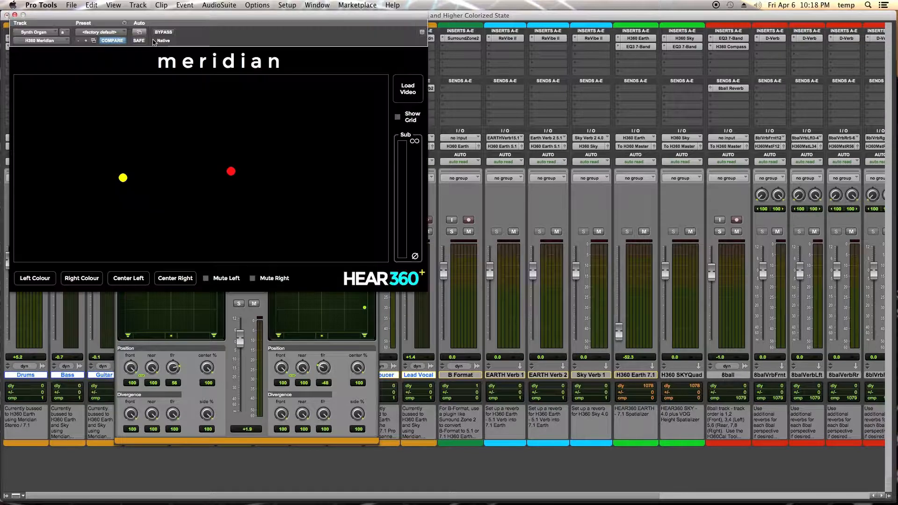
pyautogui.moveTo(153, 19); pyautogui.dragTo(562, 159)
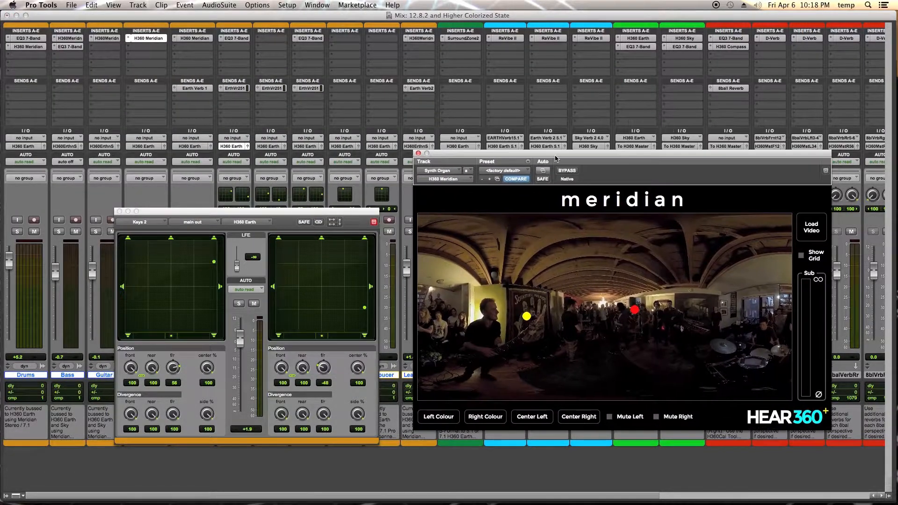
pyautogui.click(801, 256)
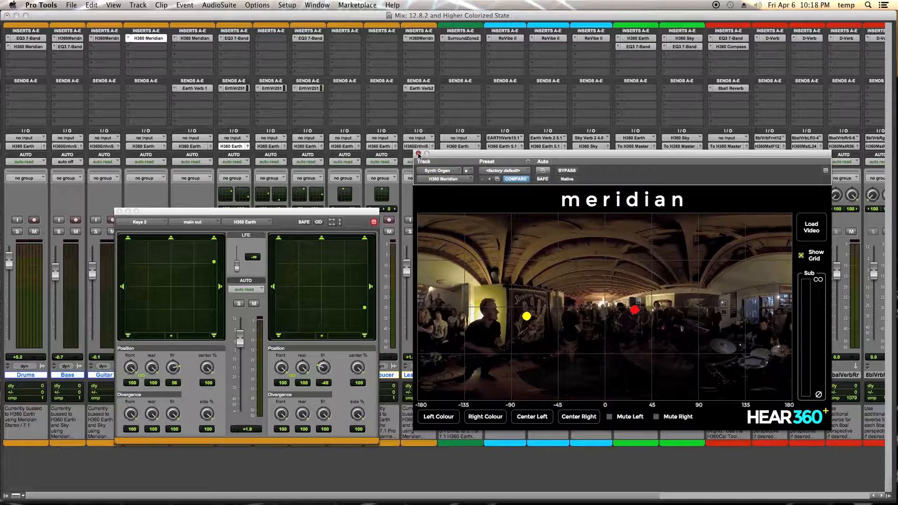
pyautogui.press('super+w')
pyautogui.click(119, 212)
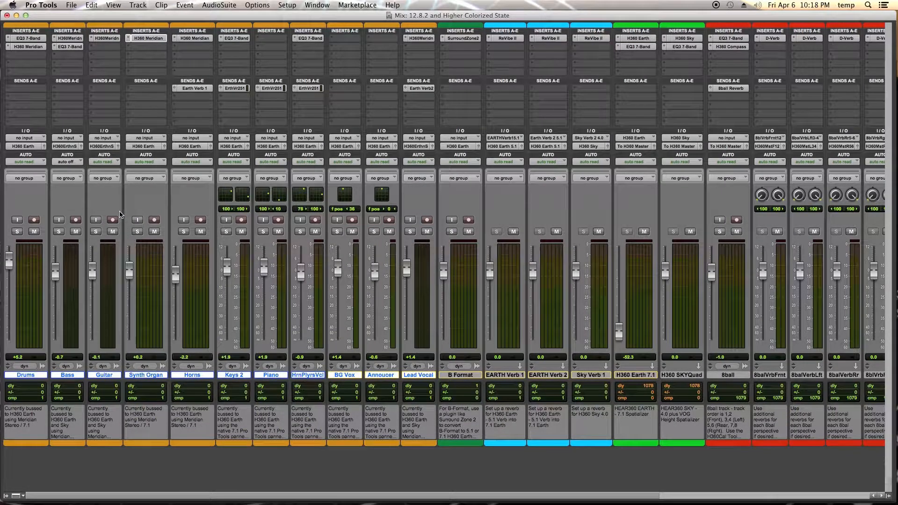
# Inspect the B Format track's SurroundZone2 plug-in and output bus, then select the EARTH Verb 1 and Sky Verb 1 tracks.
pyautogui.click(471, 374)
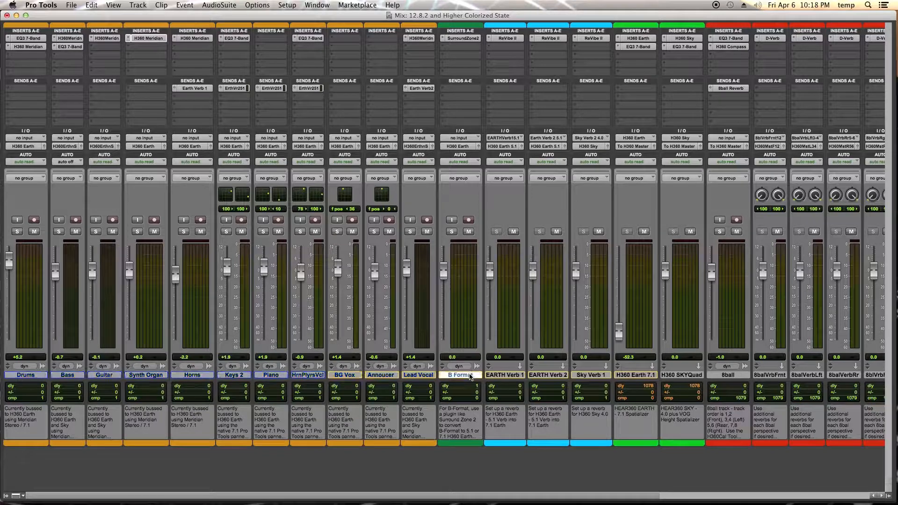
pyautogui.click(462, 38)
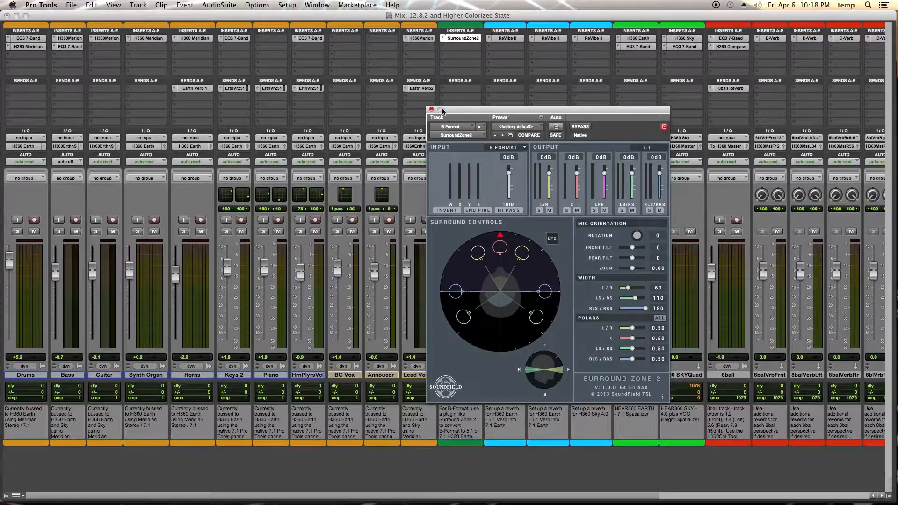
pyautogui.moveTo(441, 107); pyautogui.dragTo(534, 114)
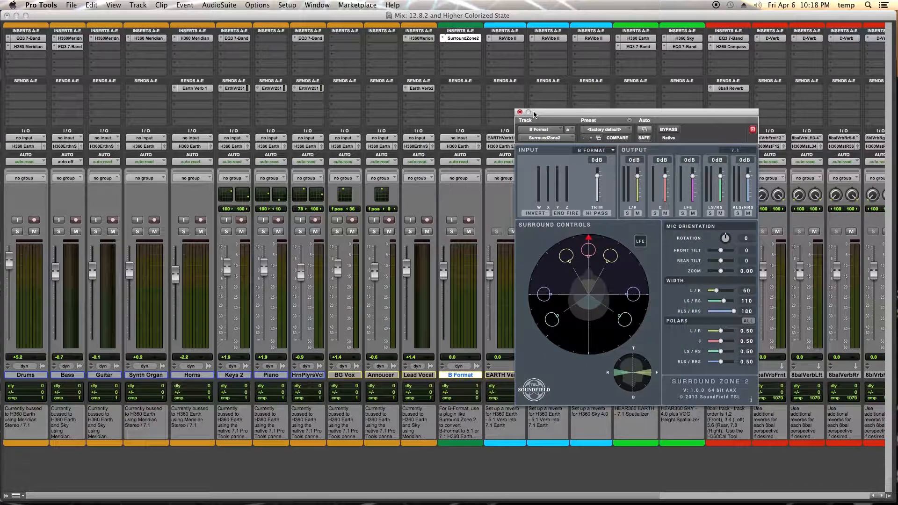
pyautogui.click(477, 146)
pyautogui.moveTo(477, 156)
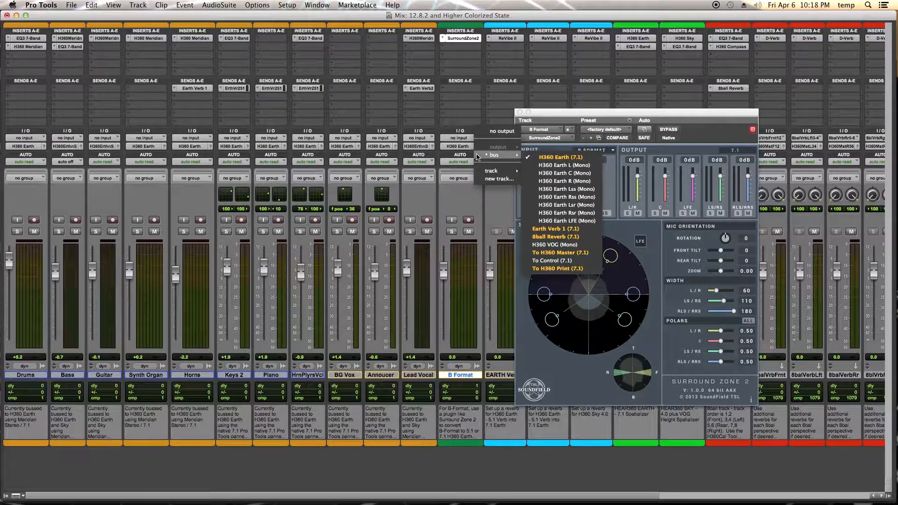
pyautogui.click(460, 178)
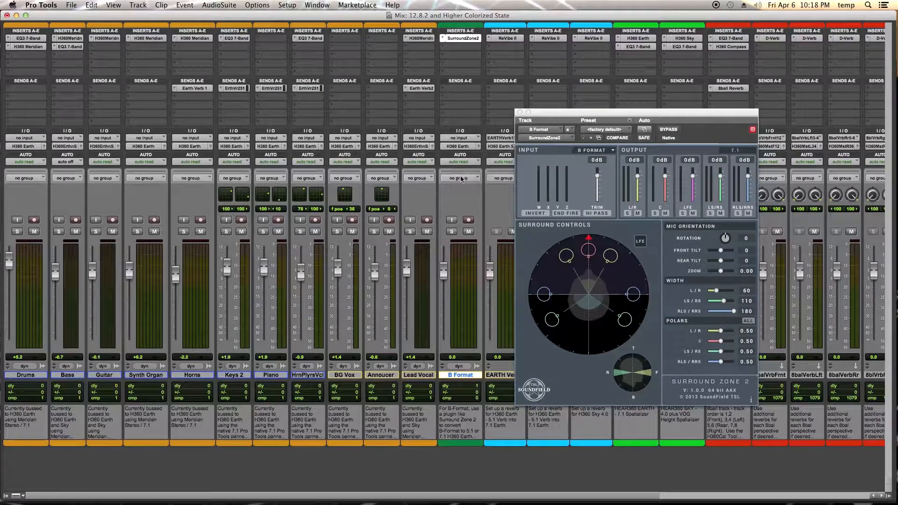
pyautogui.click(520, 113)
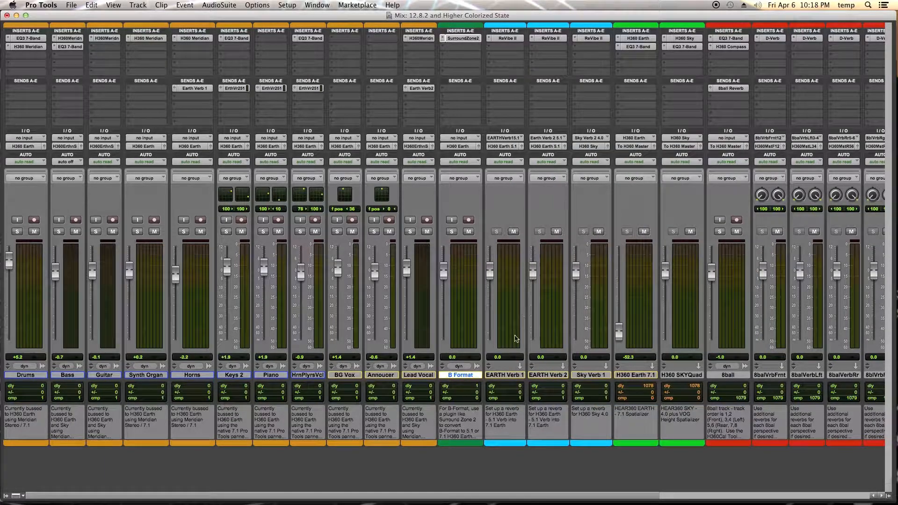
pyautogui.click(511, 377)
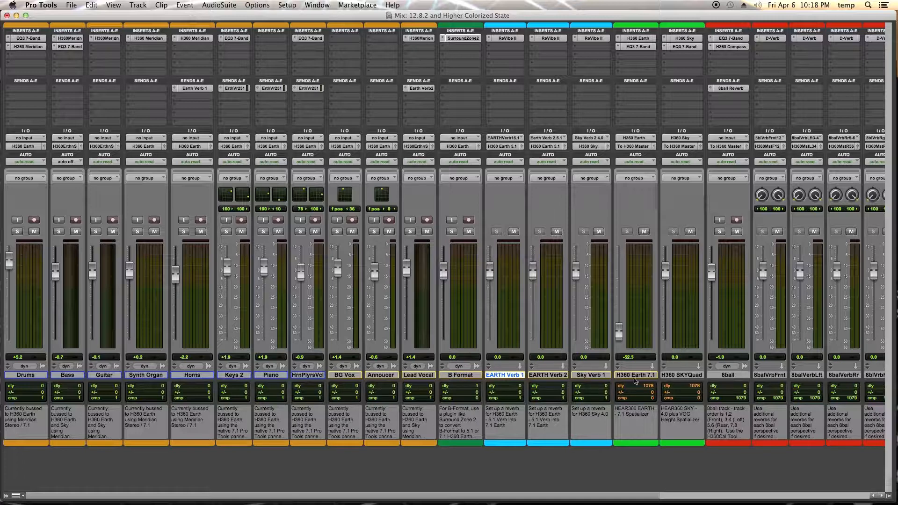
pyautogui.keyDown('shift'); pyautogui.click(591, 376); pyautogui.keyUp('shift')
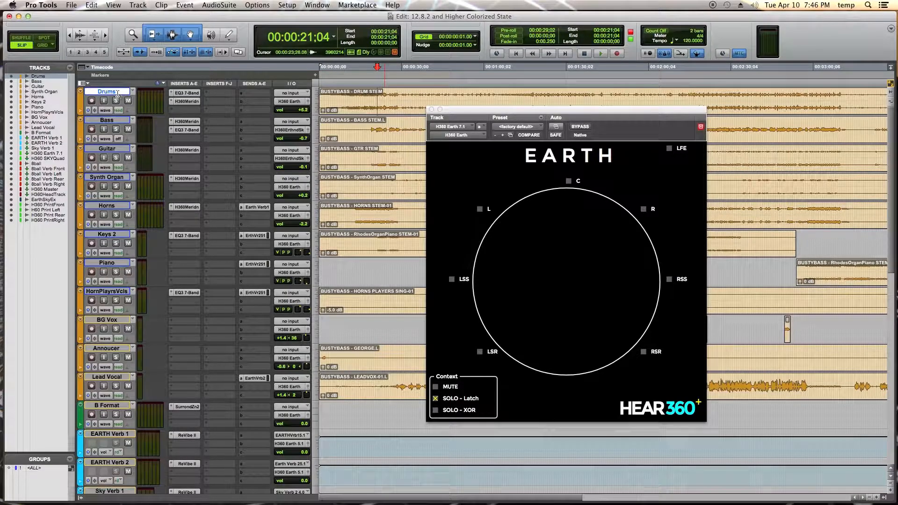
# Play the session, solo Lead Vocal and pan its output from the front to the centre of the surround panner.
pyautogui.press('space')
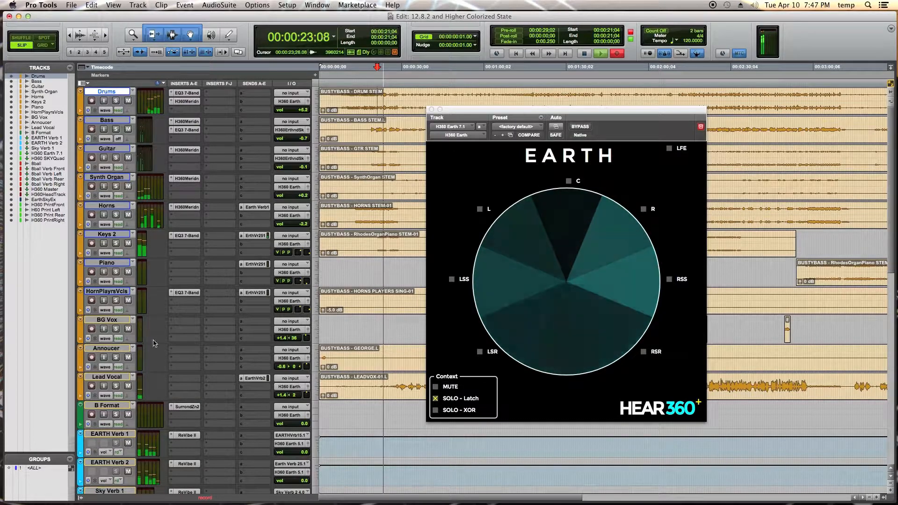
pyautogui.click(308, 387)
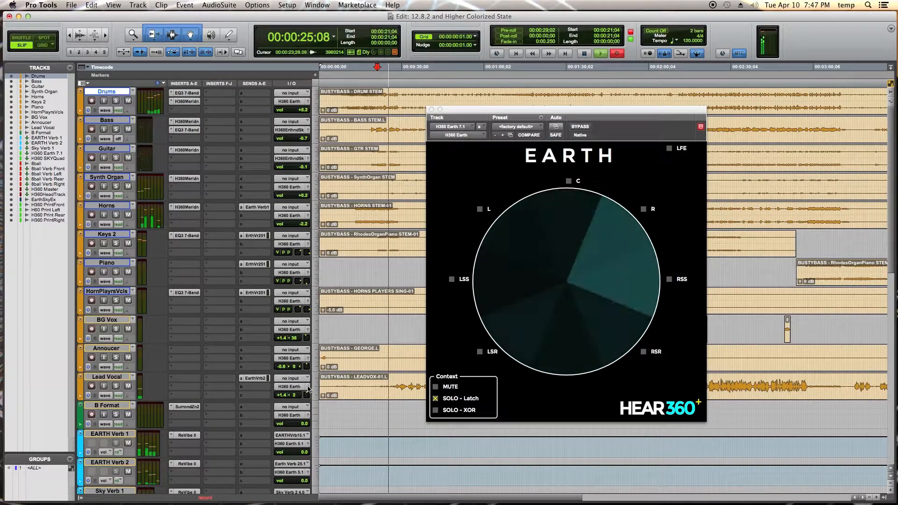
pyautogui.moveTo(135, 18); pyautogui.dragTo(356, 156)
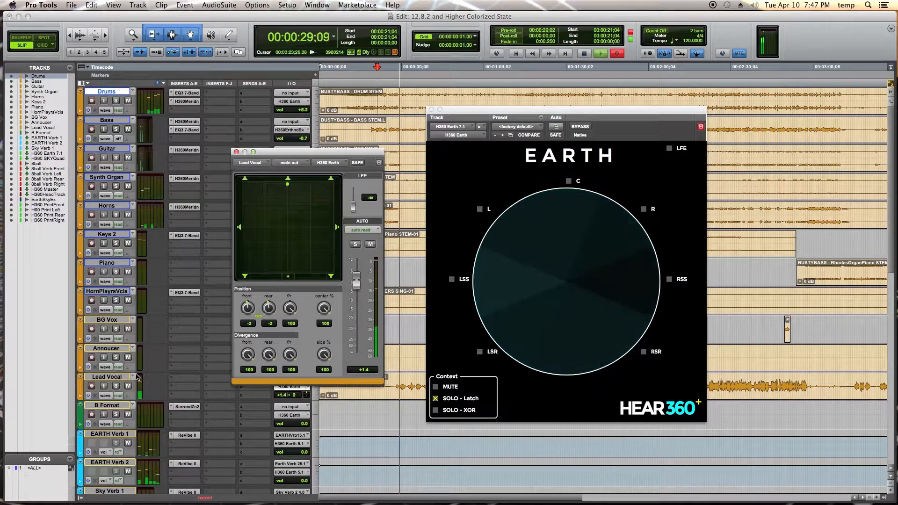
pyautogui.click(115, 387)
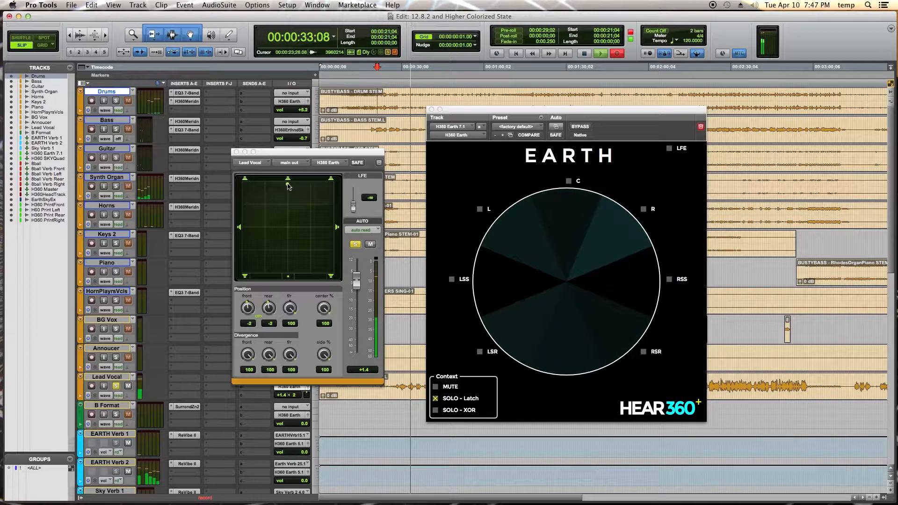
pyautogui.moveTo(288, 184); pyautogui.dragTo(288, 212)
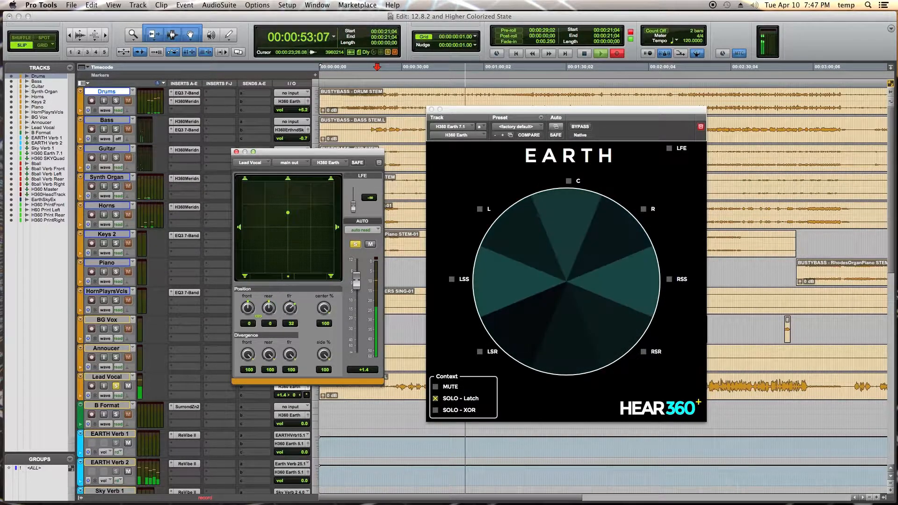
pyautogui.click(116, 385)
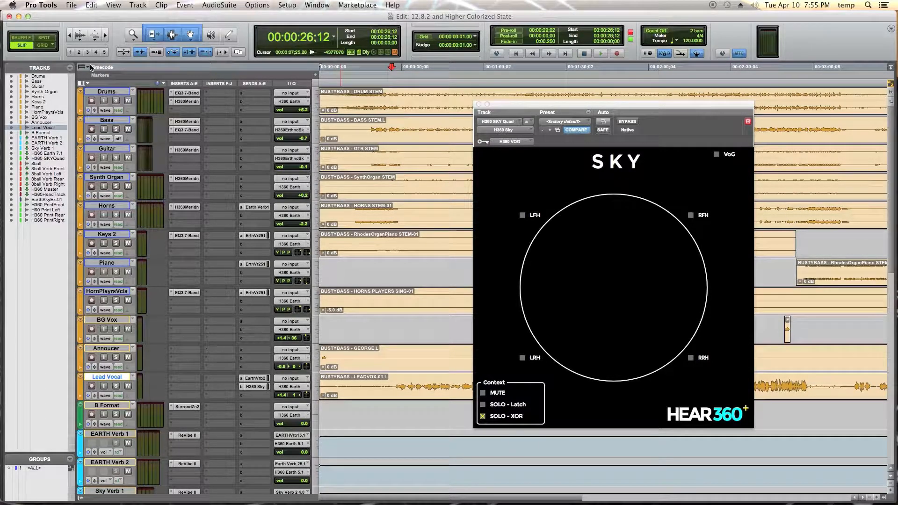
# Play the session again with the Sky plug-in open, solo Lead Vocal and pan it from the front toward the centre.
pyautogui.press('space')
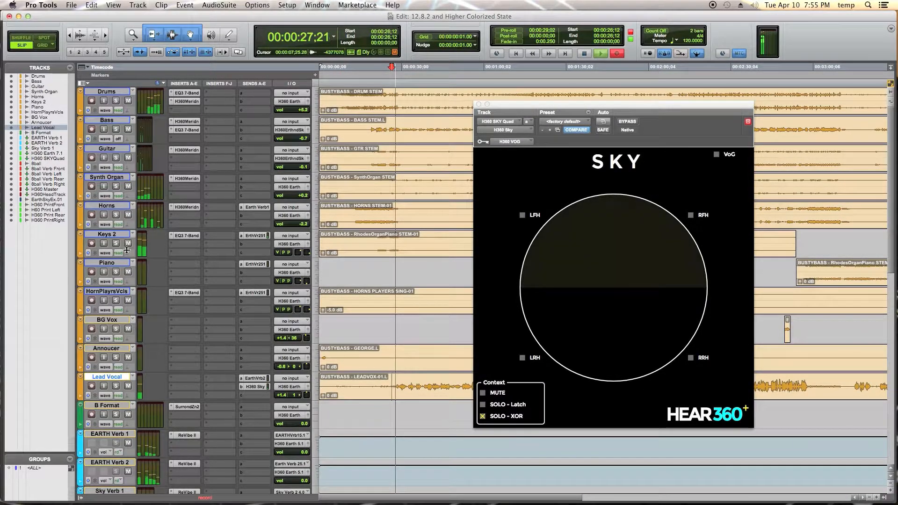
pyautogui.click(307, 387)
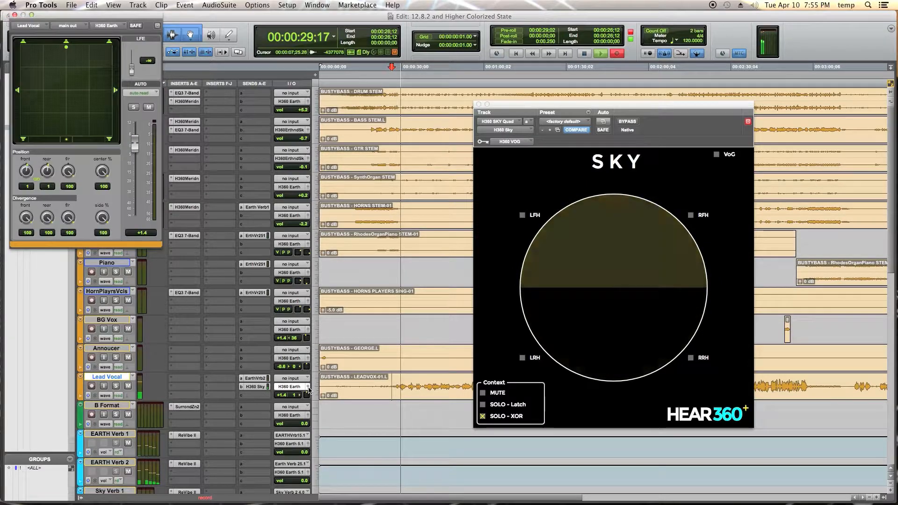
pyautogui.moveTo(106, 14); pyautogui.dragTo(366, 130)
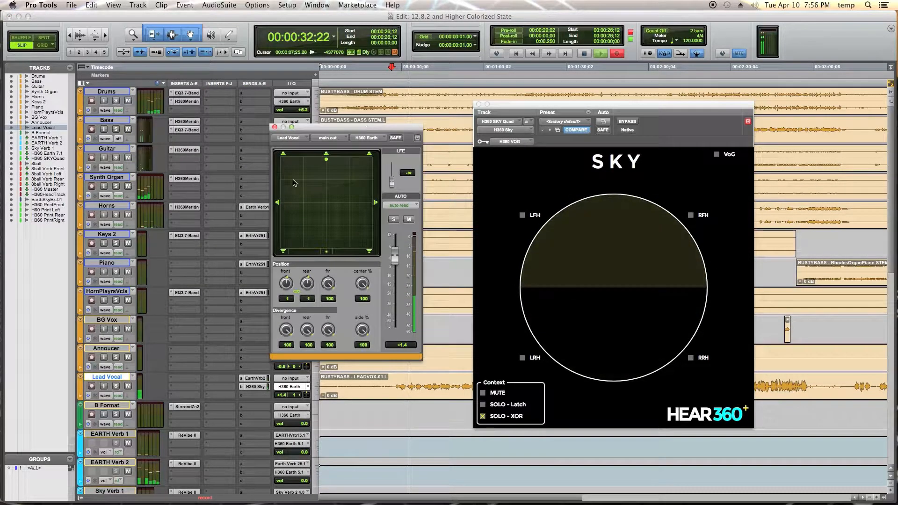
pyautogui.click(116, 386)
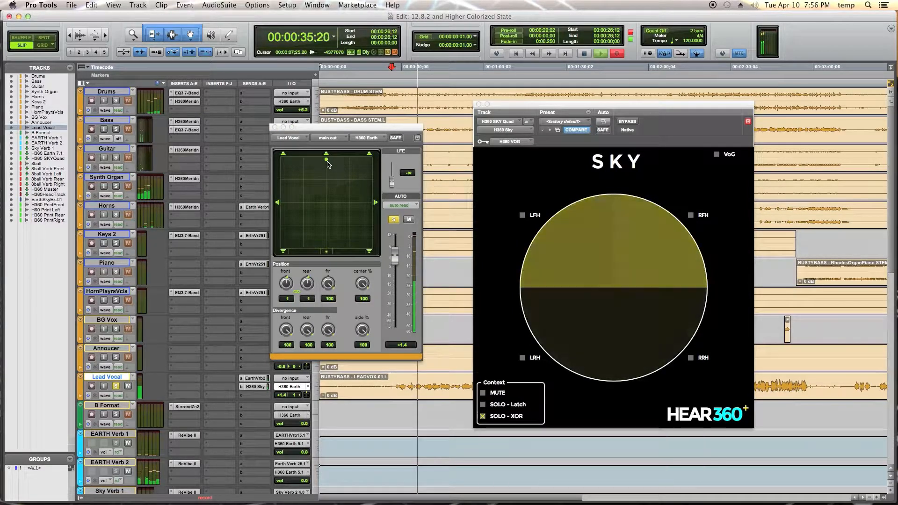
pyautogui.moveTo(322, 160); pyautogui.dragTo(326, 205)
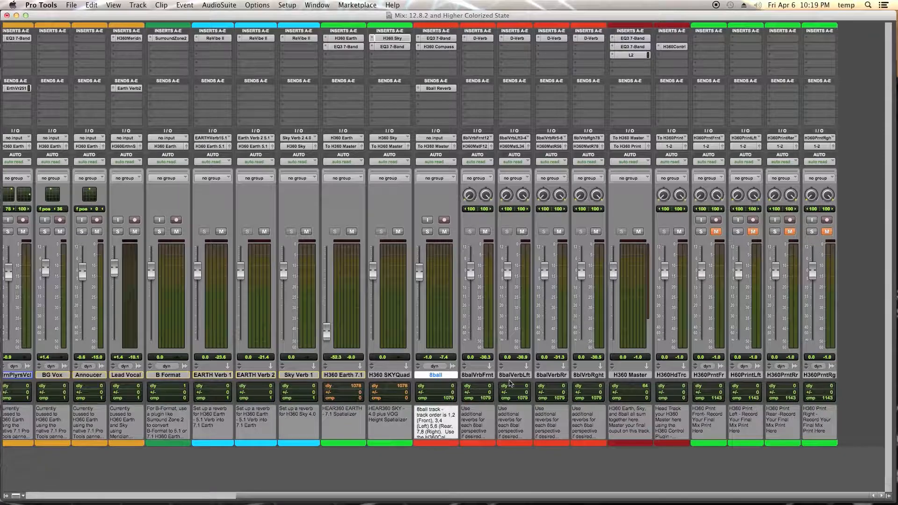
# Select the 8ball reverb tracks and inspect the 8ball track's output bus assignment.
pyautogui.keyDown('shift'); pyautogui.click(591, 375); pyautogui.keyUp('shift')
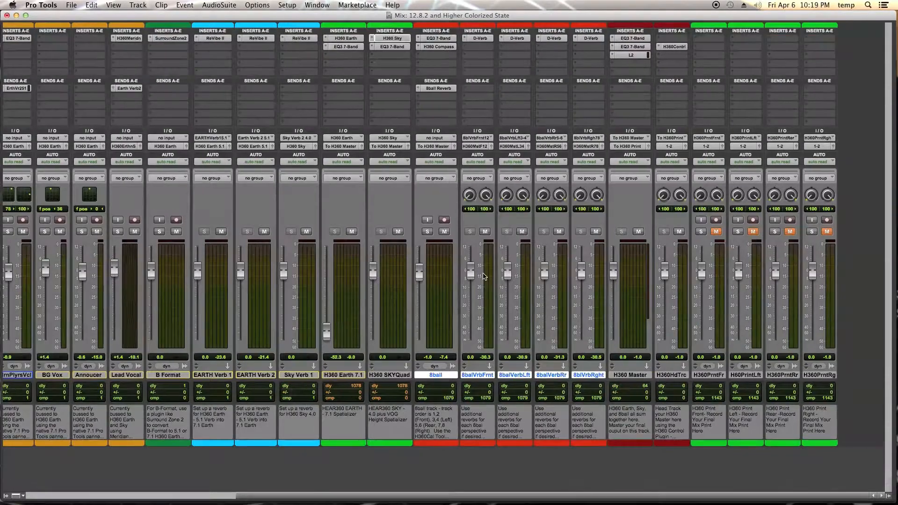
pyautogui.click(440, 147)
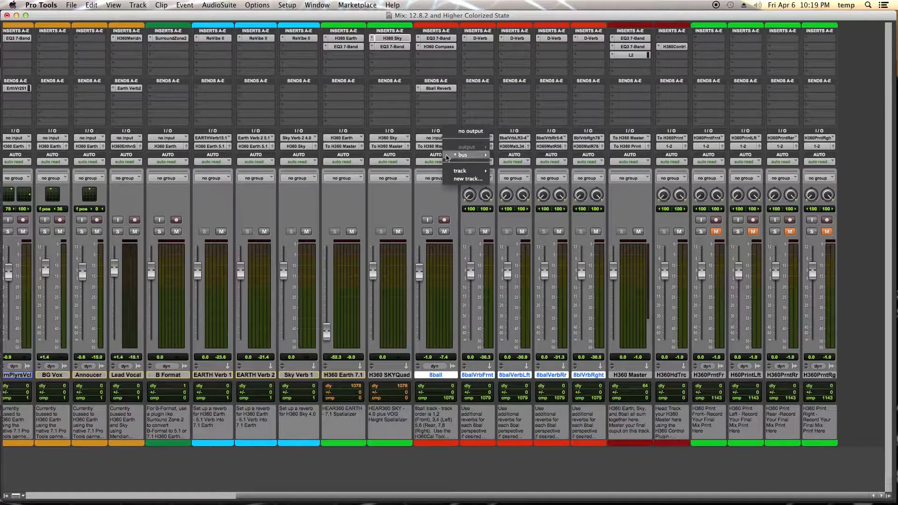
pyautogui.moveTo(466, 155)
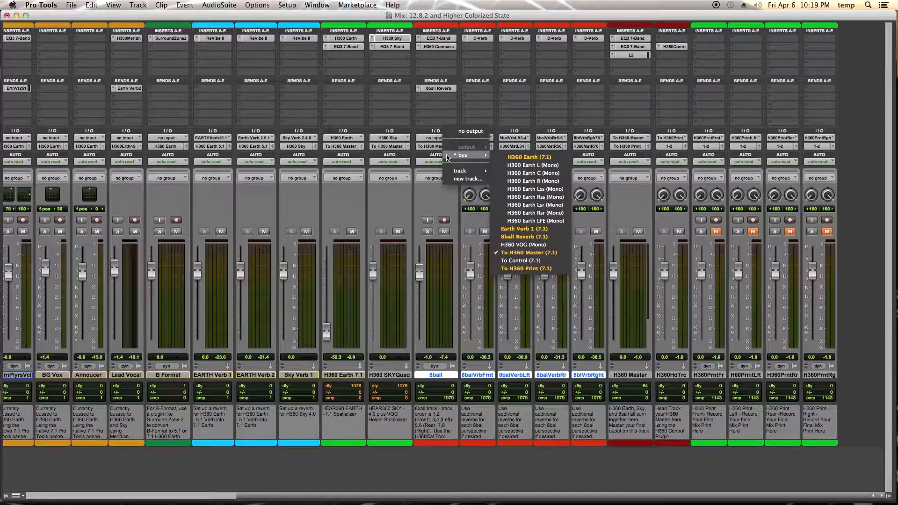
pyautogui.click(639, 224)
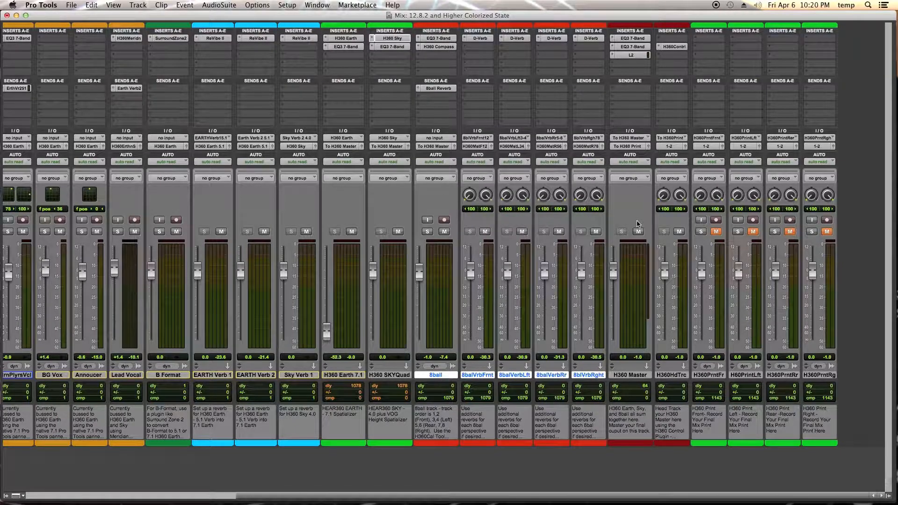
# Inspect the H360 Master track's output bus assignment to the H360 Print (7.1) bus.
pyautogui.click(639, 147)
pyautogui.moveTo(654, 155)
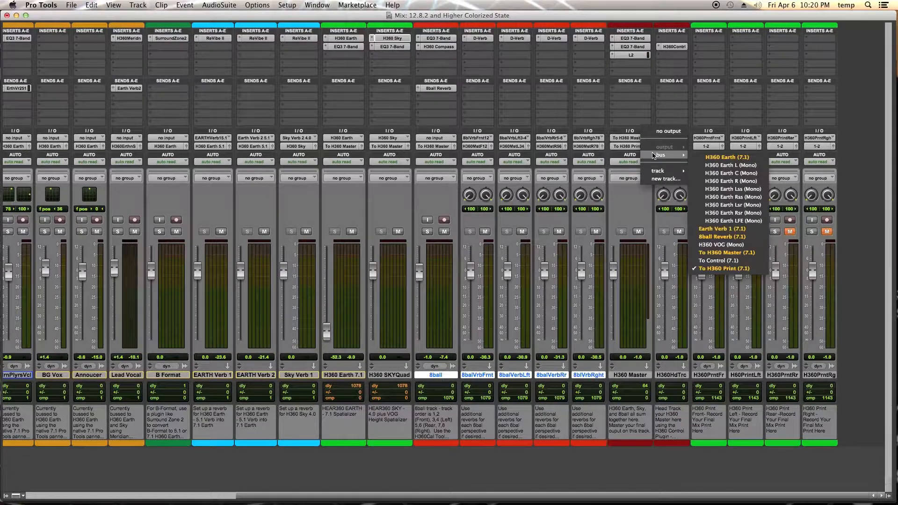
pyautogui.click(731, 271)
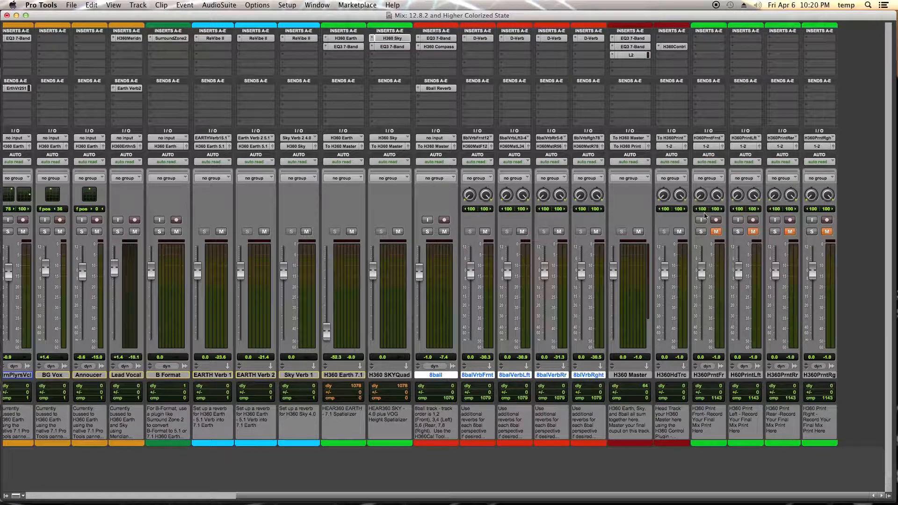
# Inspect the H360 Print Front track's input source and select the four H360 Print tracks.
pyautogui.click(708, 137)
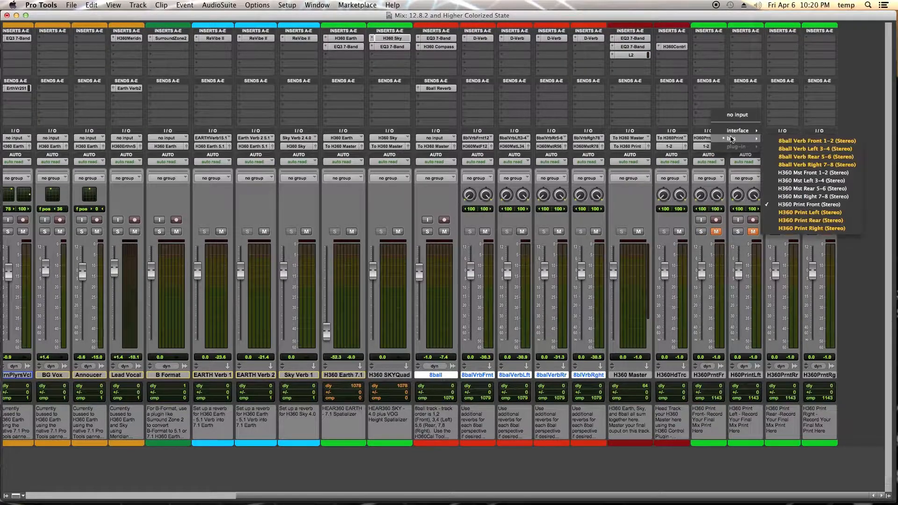
pyautogui.click(714, 425)
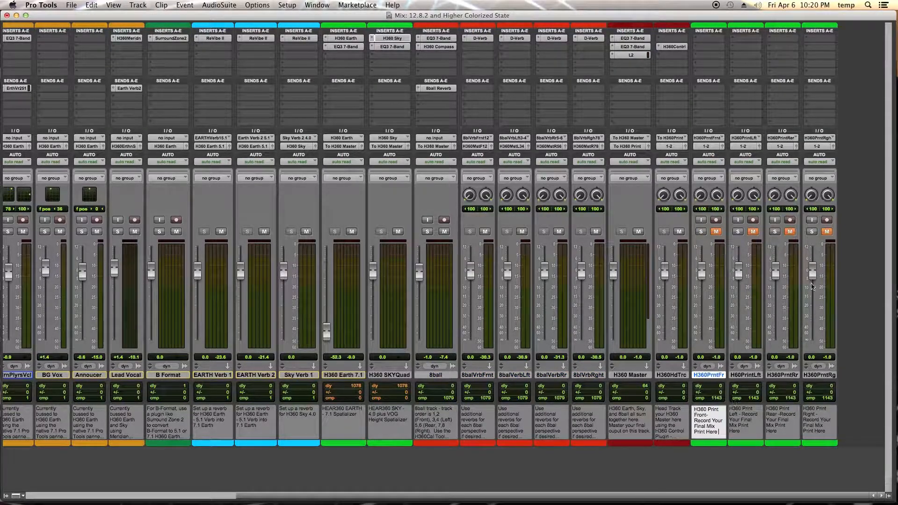
pyautogui.keyDown('shift'); pyautogui.click(825, 375); pyautogui.keyUp('shift')
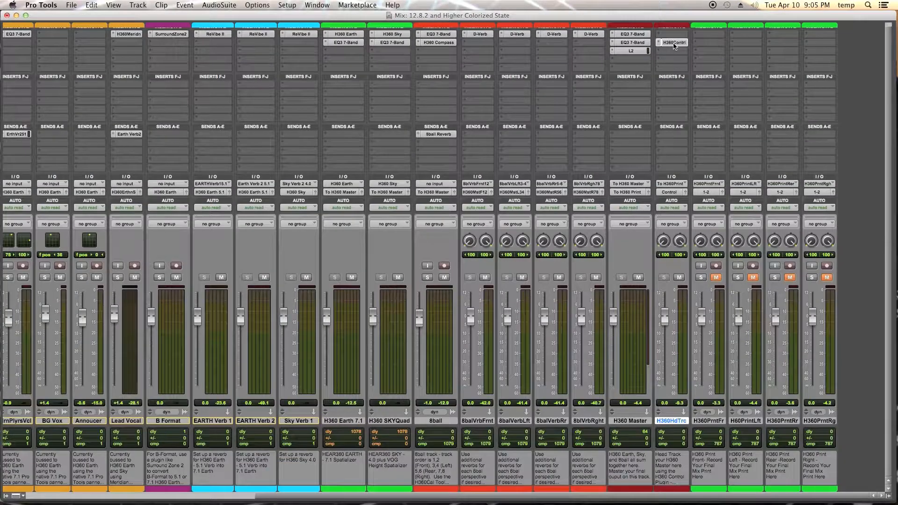
# Open the H360Control plug-in on the H360HdTrc head-tracking track and switch to the Finder.
pyautogui.click(674, 42)
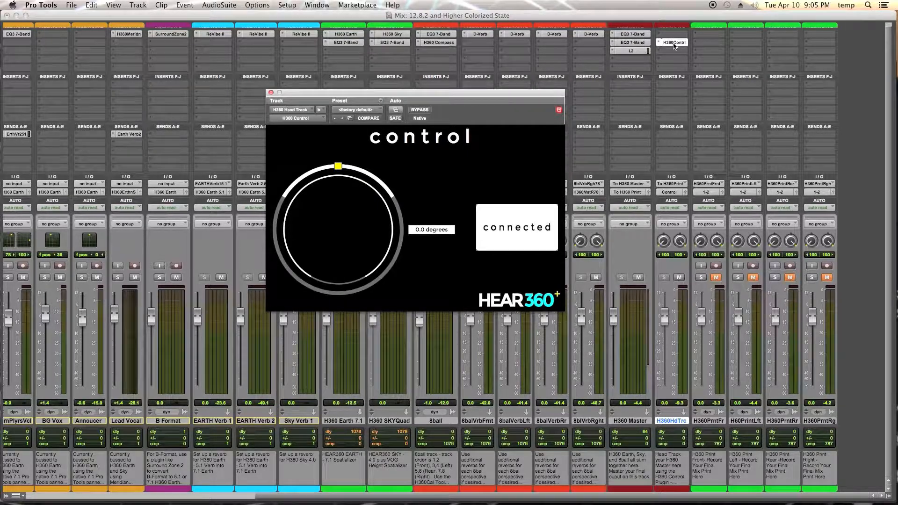
pyautogui.press('super+Tab')
pyautogui.press('super+Tab')
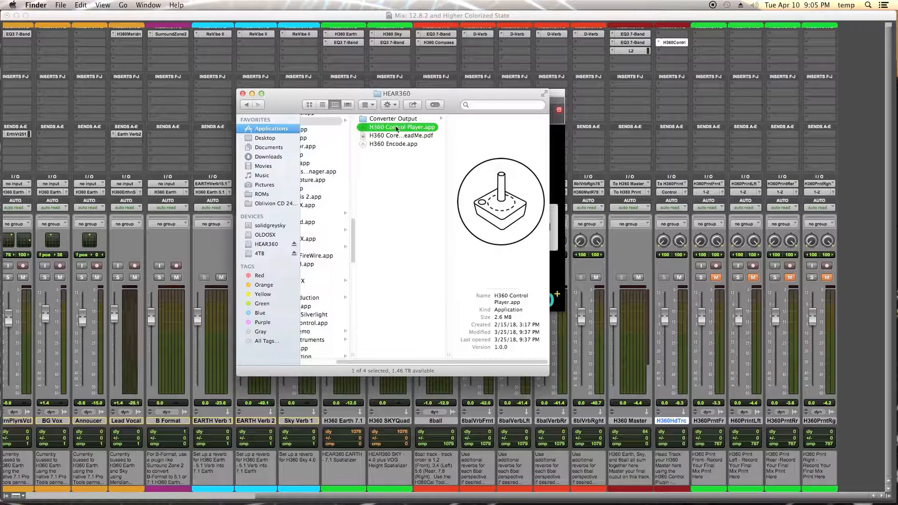
# Launch H360 Control Player, open the session's 360 video from the PRO TOOLS Sessions folder and close the Finder window.
pyautogui.doubleClick(396, 128)
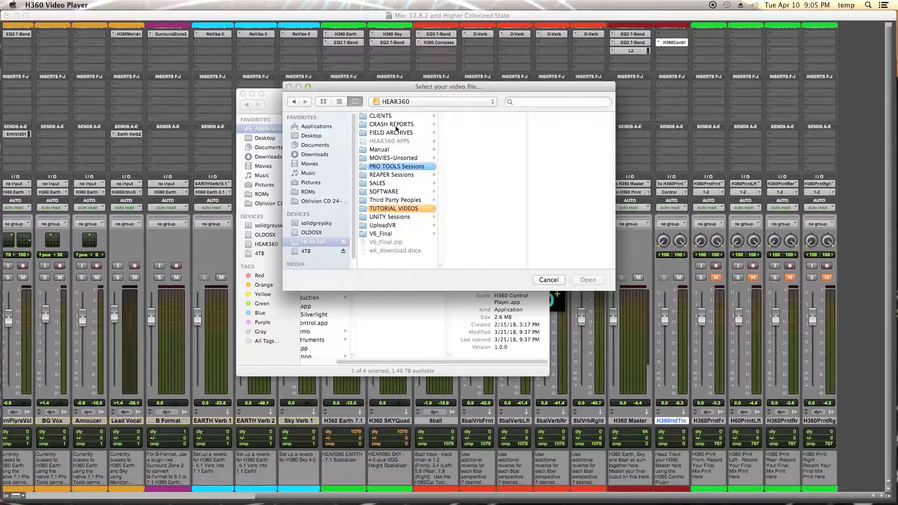
pyautogui.click(405, 170)
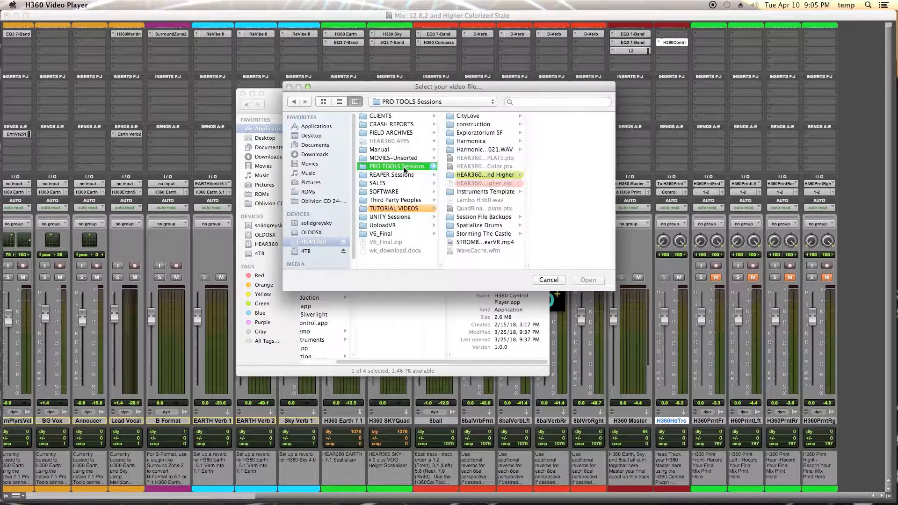
pyautogui.click(456, 175)
pyautogui.doubleClick(559, 177)
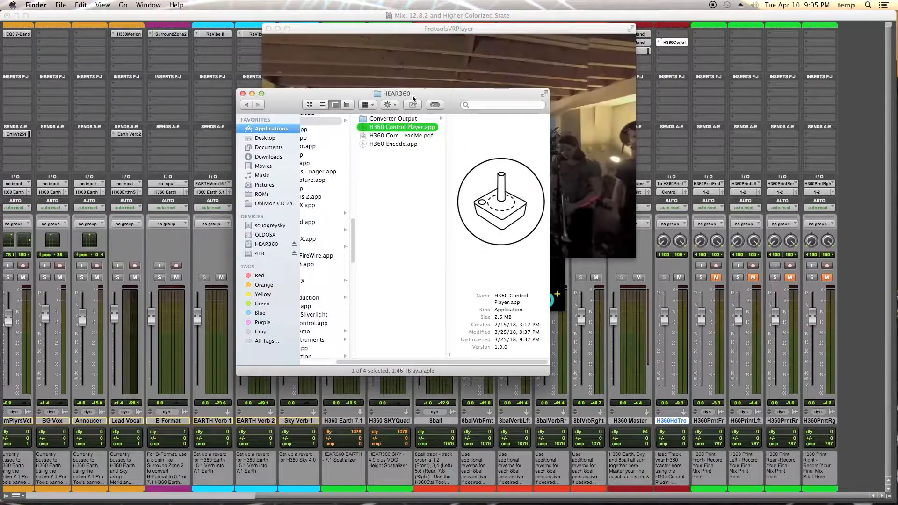
pyautogui.click(242, 94)
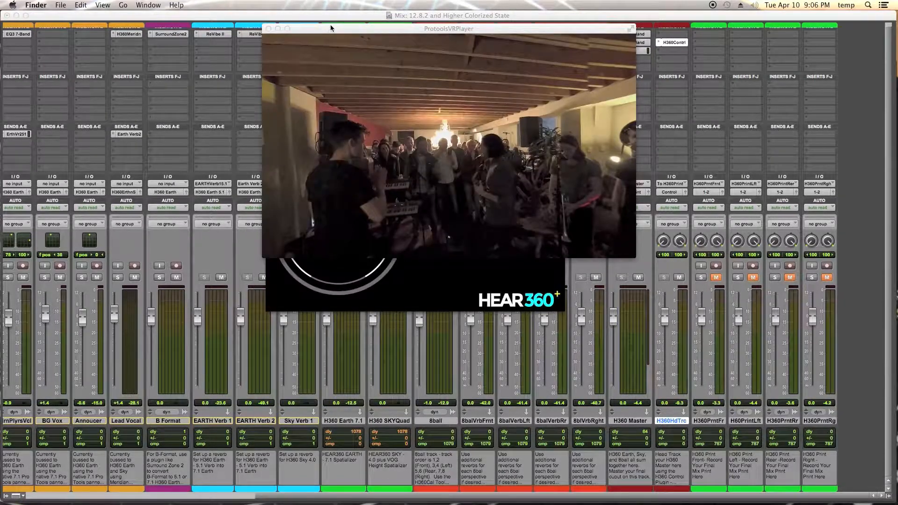
# Arrange the video player and the Control plug-in windows side by side over the mixer.
pyautogui.moveTo(331, 28); pyautogui.dragTo(113, 219)
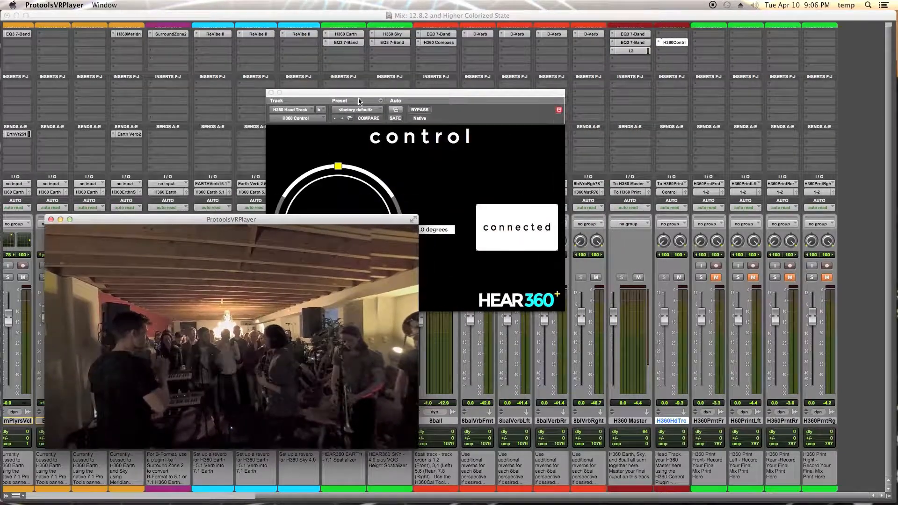
pyautogui.click(442, 100)
pyautogui.moveTo(486, 100); pyautogui.dragTo(713, 121)
pyautogui.press('super+Tab')
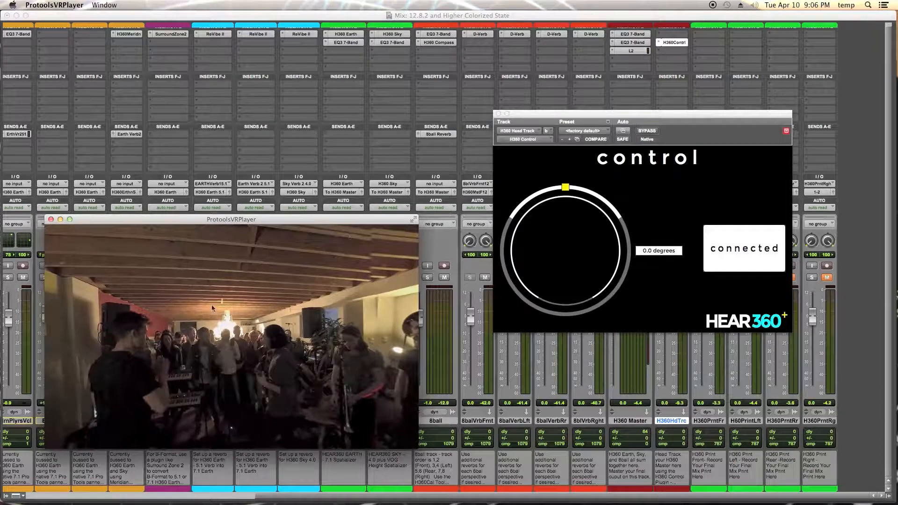
# Connect the Control plug-in to the video player and turn the 360 view by dragging inside the video.
pyautogui.click(730, 250)
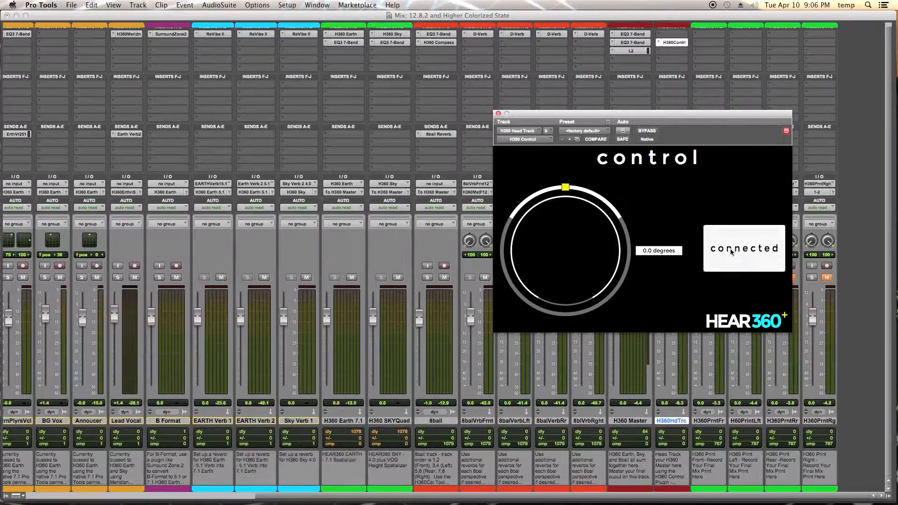
pyautogui.click(731, 251)
pyautogui.press('super+Tab')
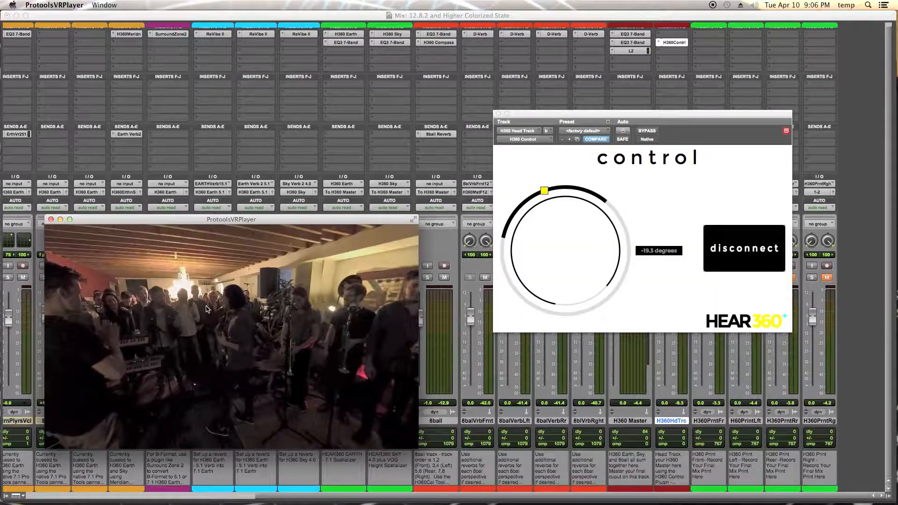
pyautogui.moveTo(194, 312)
pyautogui.mouseDown()
pyautogui.moveTo(332, 324)
pyautogui.moveTo(158, 304)
pyautogui.moveTo(159, 333)
pyautogui.moveTo(184, 245)
pyautogui.moveTo(205, 306)
pyautogui.mouseUp()
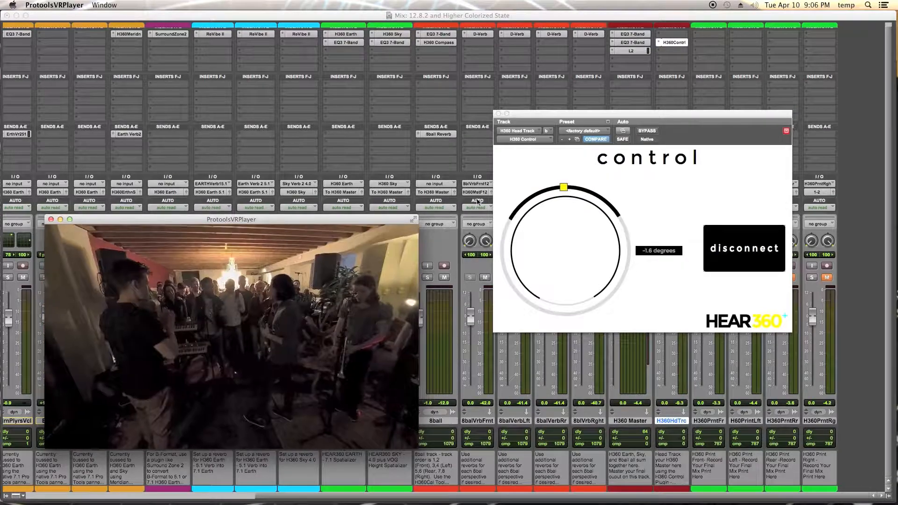
# Disconnect the plug-in from the player and drag the head-tracking handle to about -95 degrees.
pyautogui.click(696, 260)
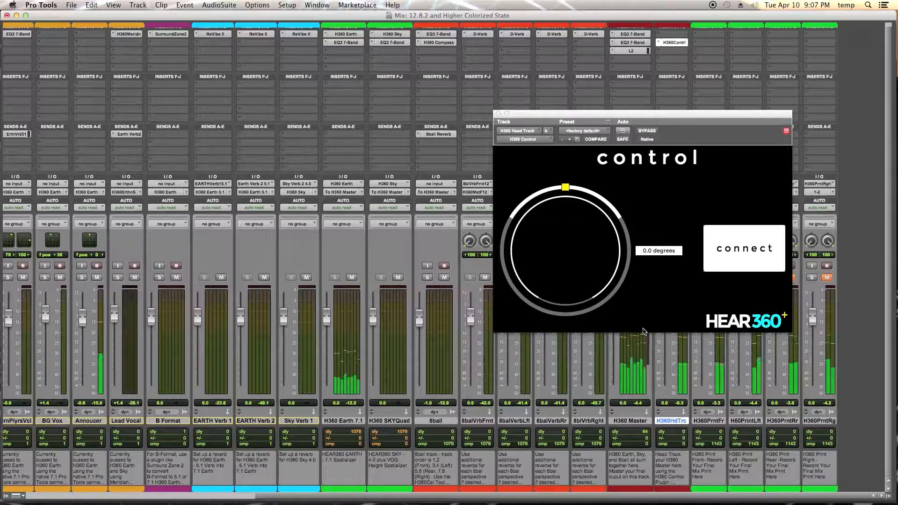
pyautogui.click(566, 190)
pyautogui.moveTo(566, 190); pyautogui.dragTo(502, 256)
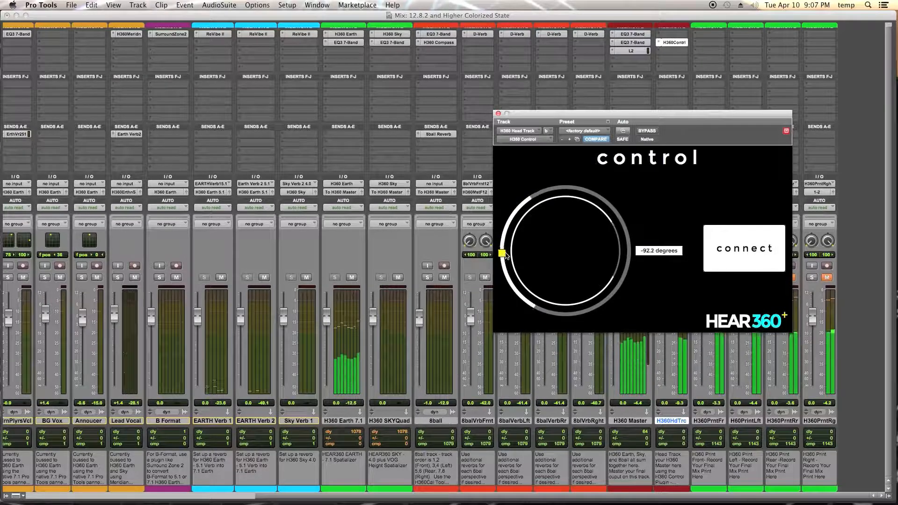
# Set the head-tracking angle to 90 degrees.
pyautogui.doubleClick(649, 252)
pyautogui.write('90')
pyautogui.press('Return')
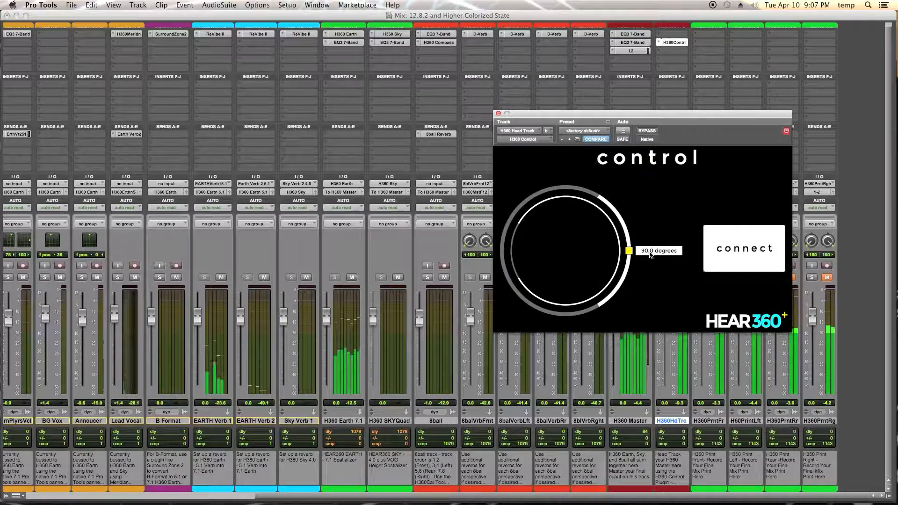
# Drag the head-tracking handle to about 28 degrees, then reset the angle to 0 degrees.
pyautogui.moveTo(629, 255); pyautogui.dragTo(596, 195)
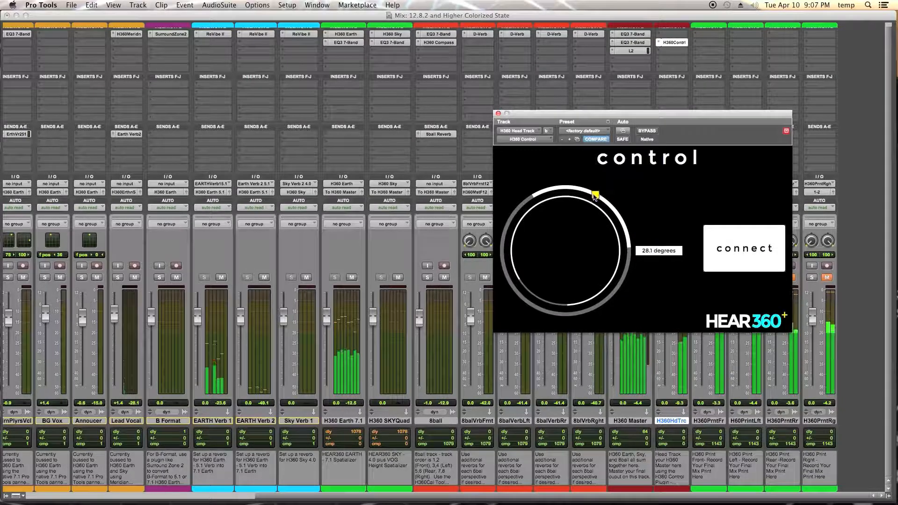
pyautogui.doubleClick(595, 197)
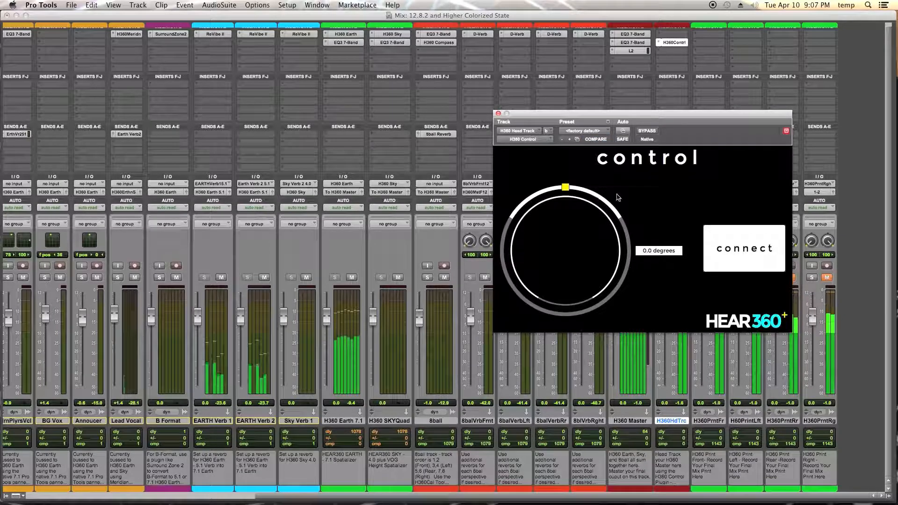